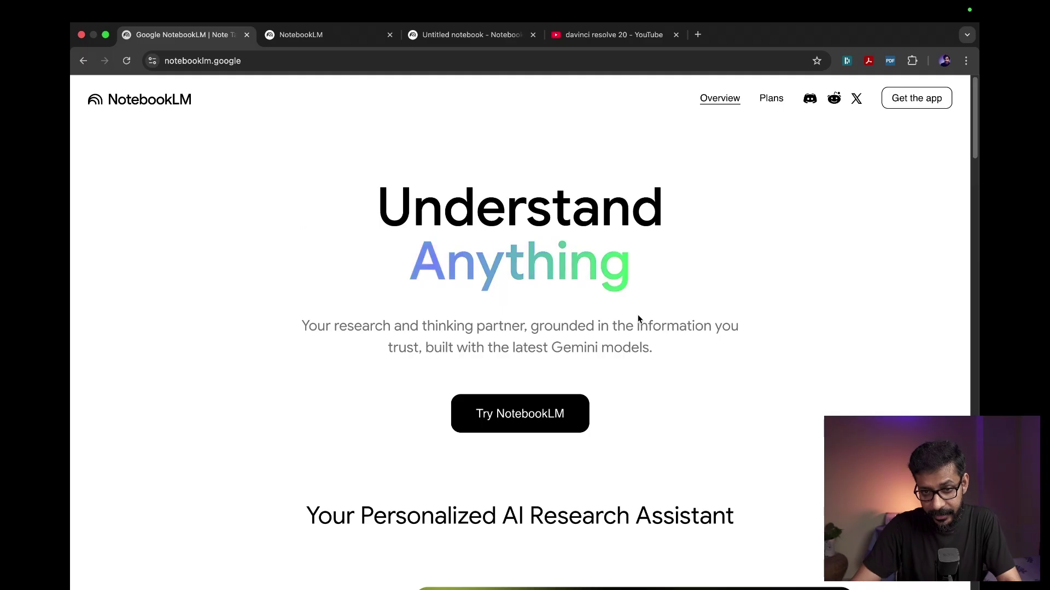
scroll(824, 382, "down", 10)
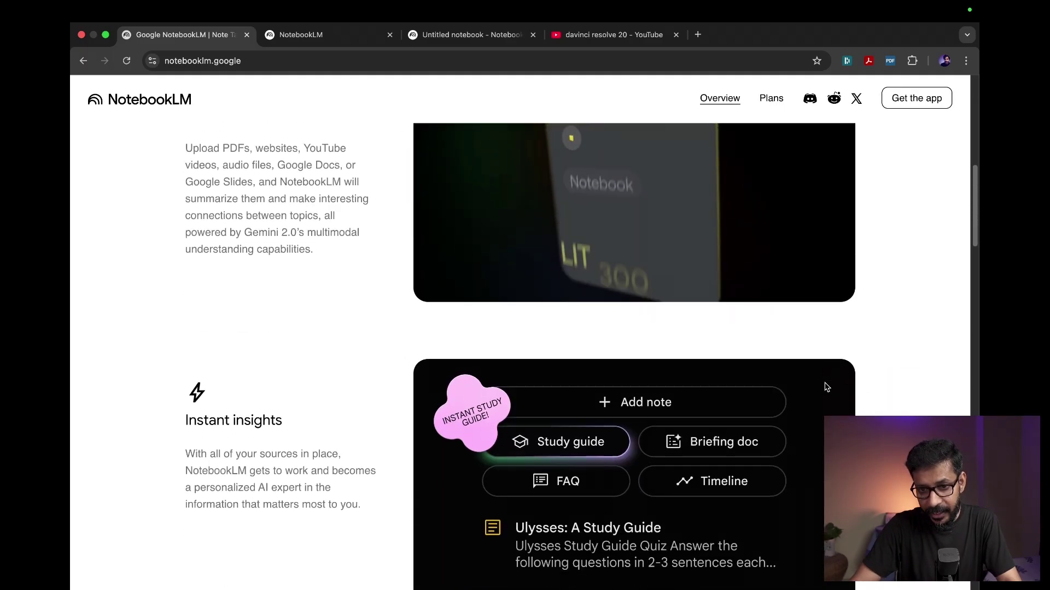
scroll(825, 382, "up", 10)
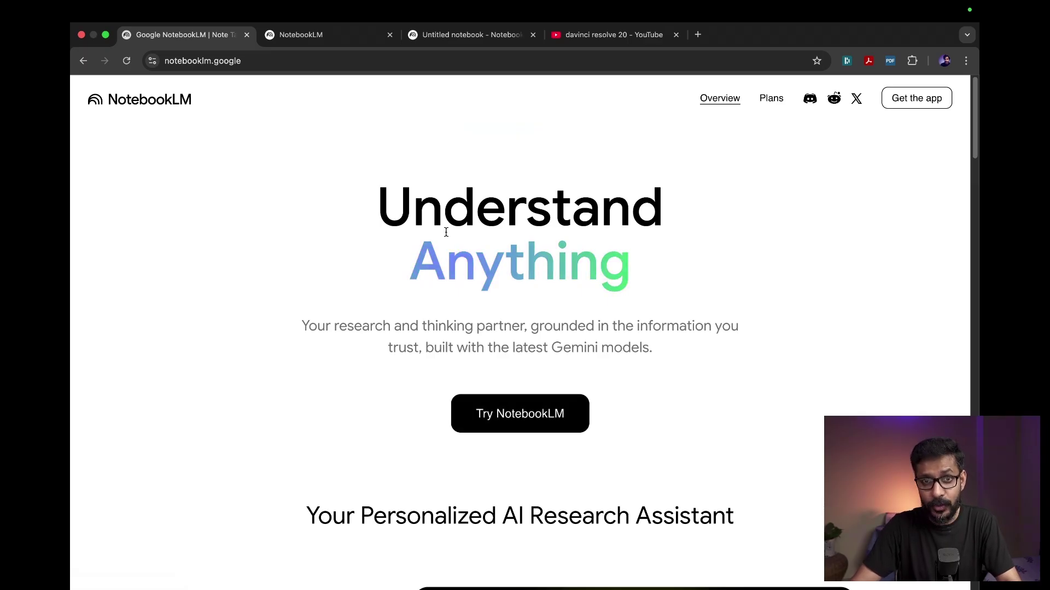
Step: Create a new notebook from the NotebookLM welcome page
key("ctrl+Tab")
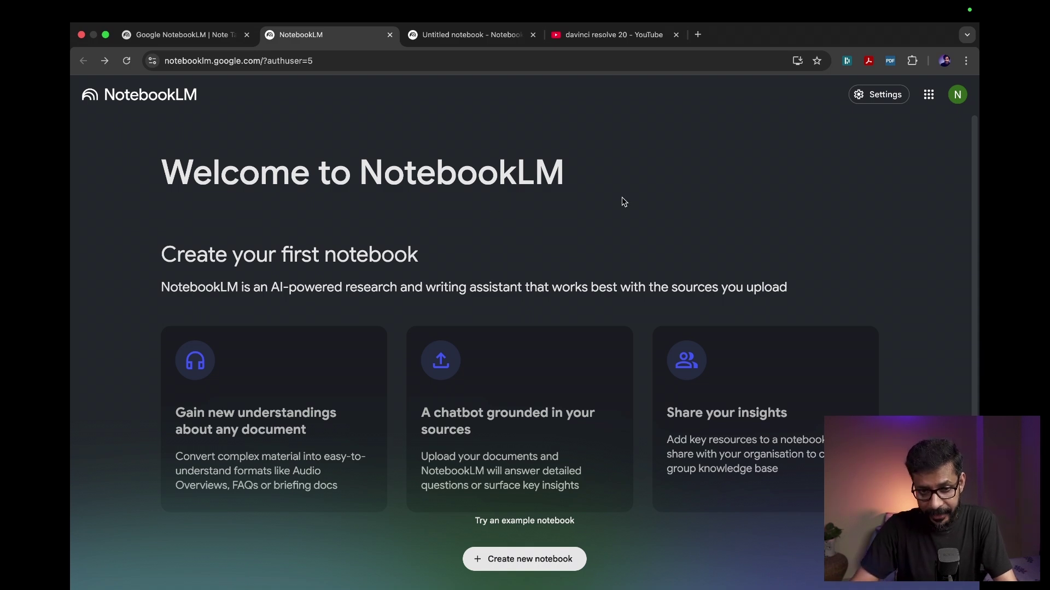
scroll(622, 198, "down", 1)
triple_click(727, 371)
left_click(532, 563)
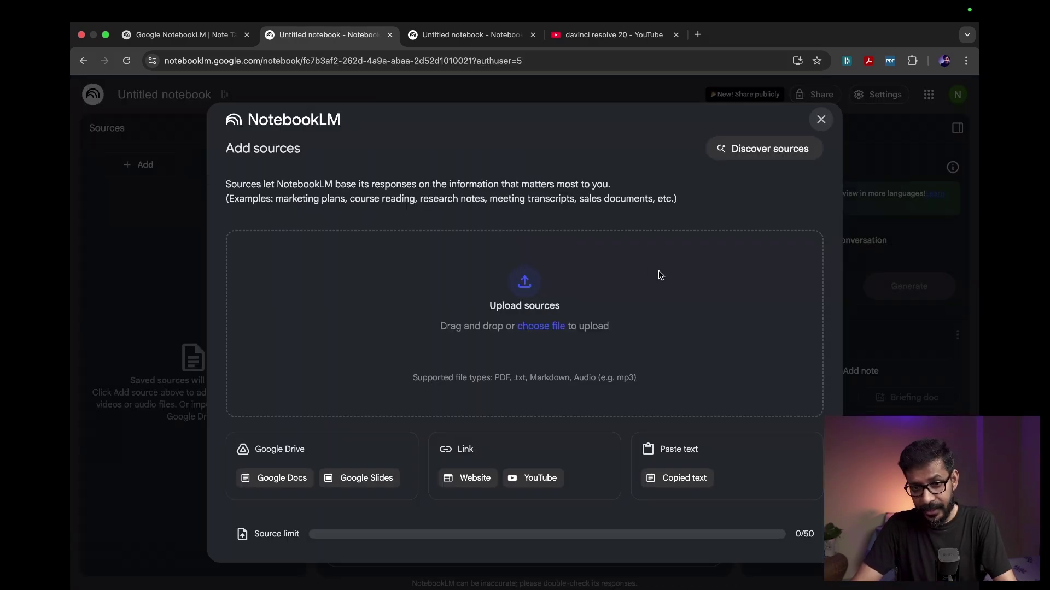
Step: Upload the Resolve Manual PDF from the Desktop folder as a source for the new notebook
left_click(538, 329)
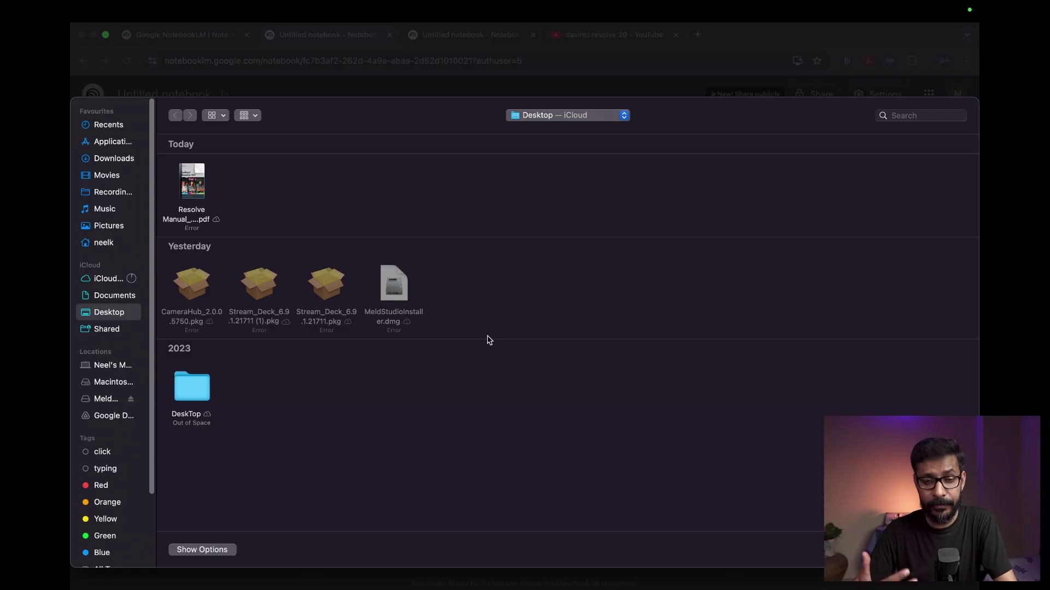
mouse_move(207, 175)
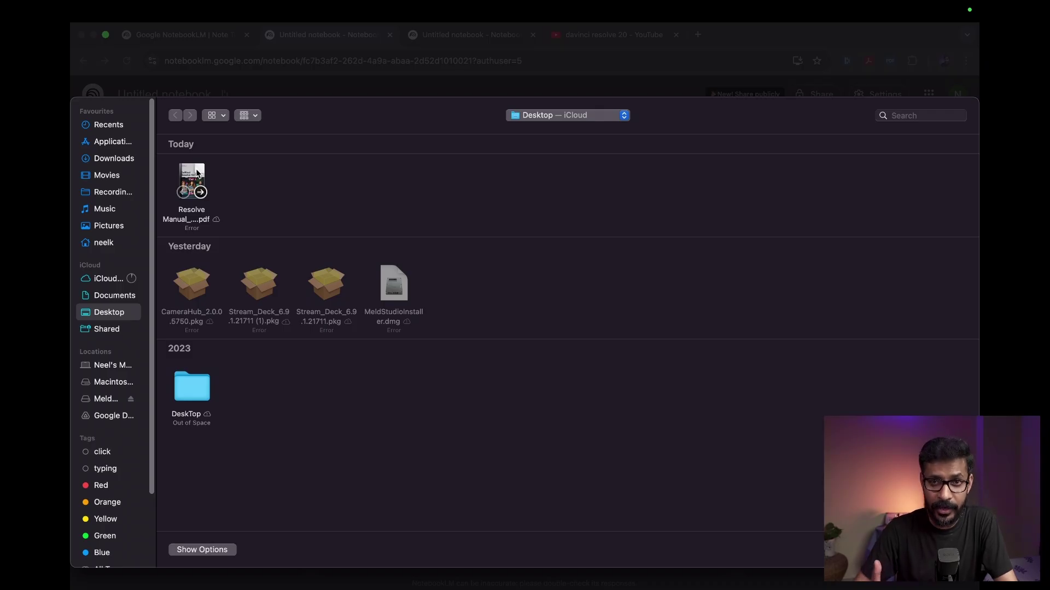
left_click(192, 176)
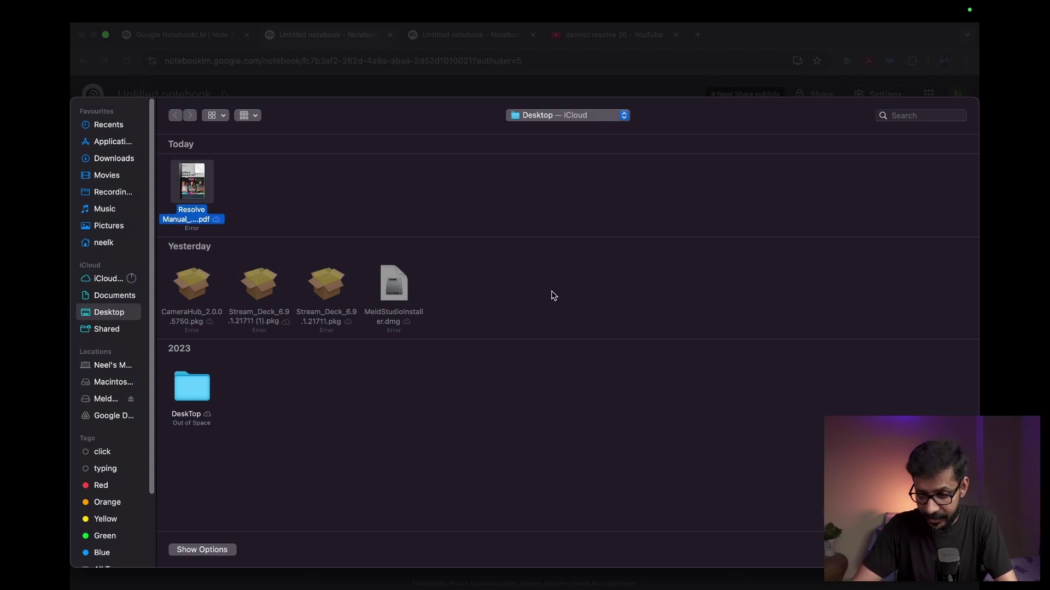
key("Return")
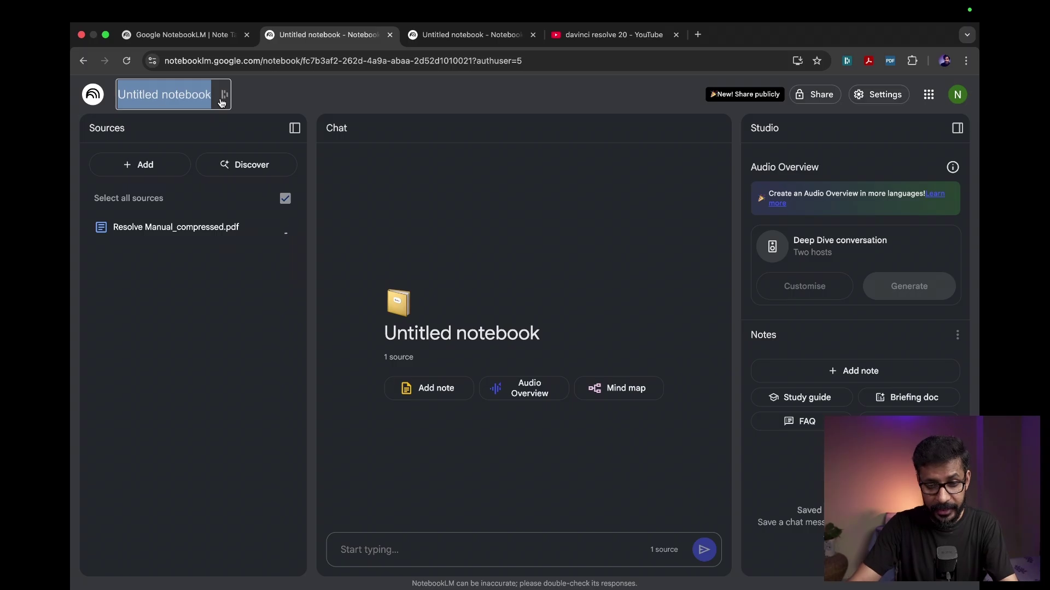
Step: Rename the untitled notebook as "DavInci Resolve Tutorial"
type("DavInci Resolve Tutorial")
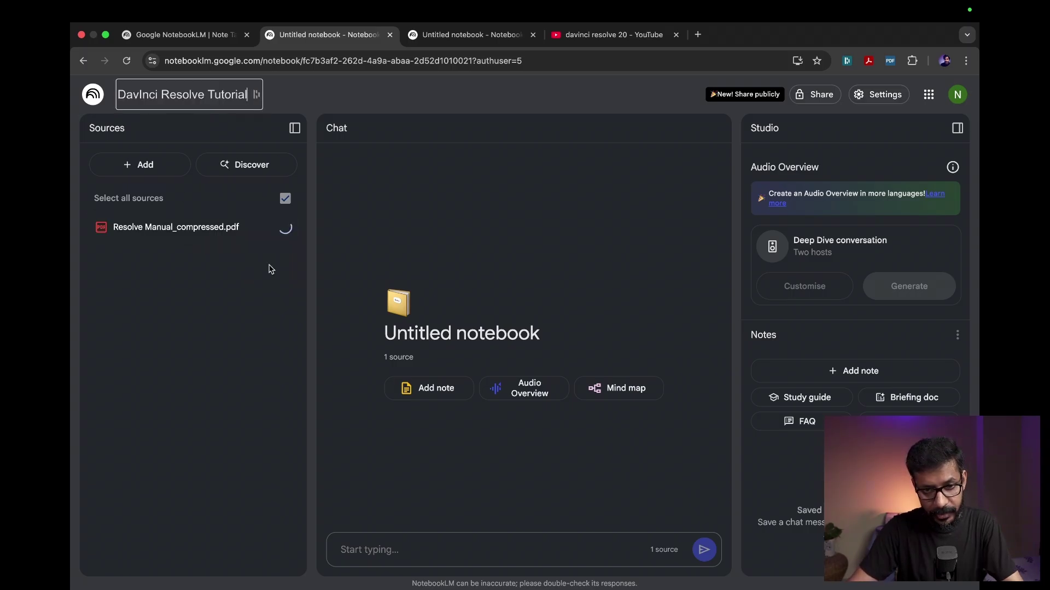
key("Return")
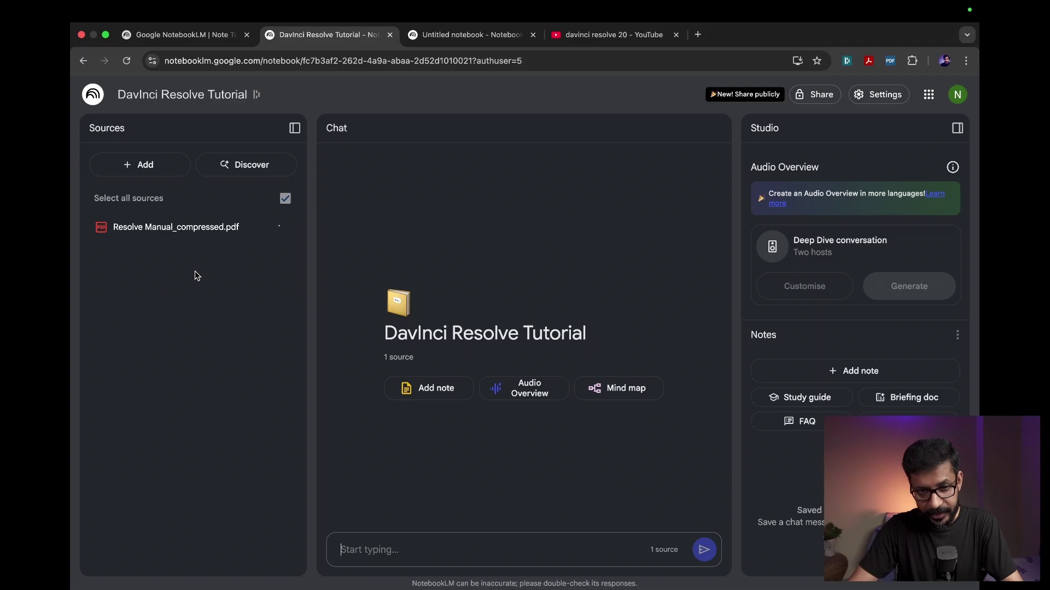
Step: Check the notebook's source limit, and read the generated summary of the uploaded manual
left_click(143, 164)
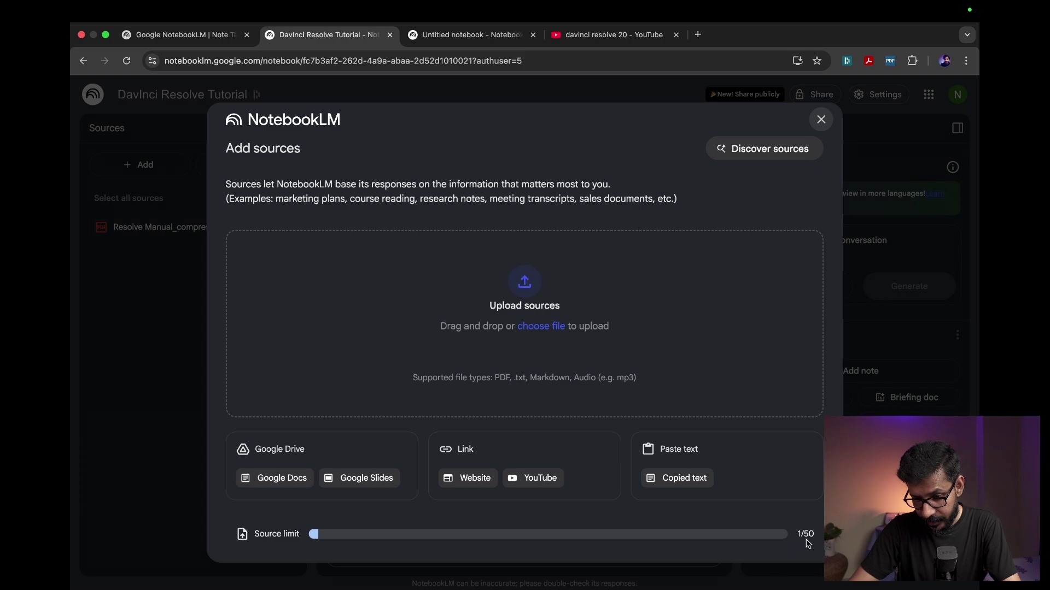
left_click_drag(798, 537, 819, 540)
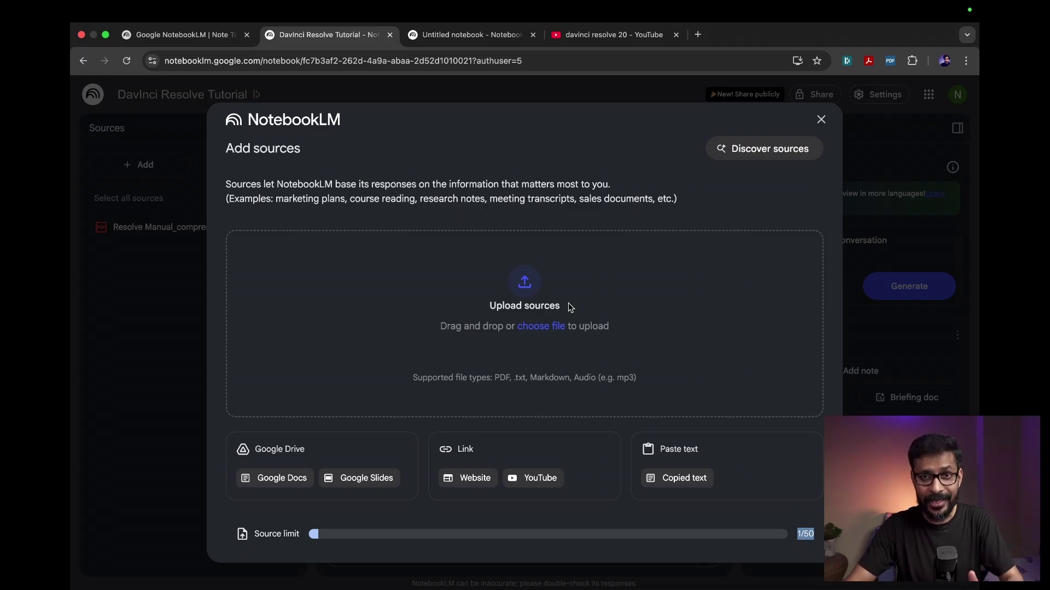
left_click(820, 120)
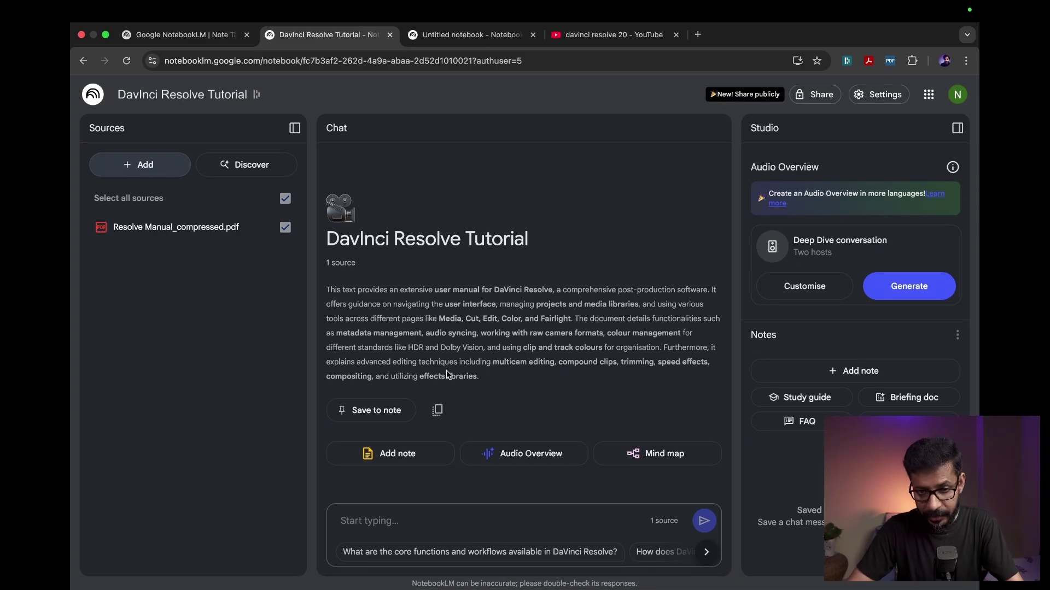
left_click_drag(327, 289, 489, 386)
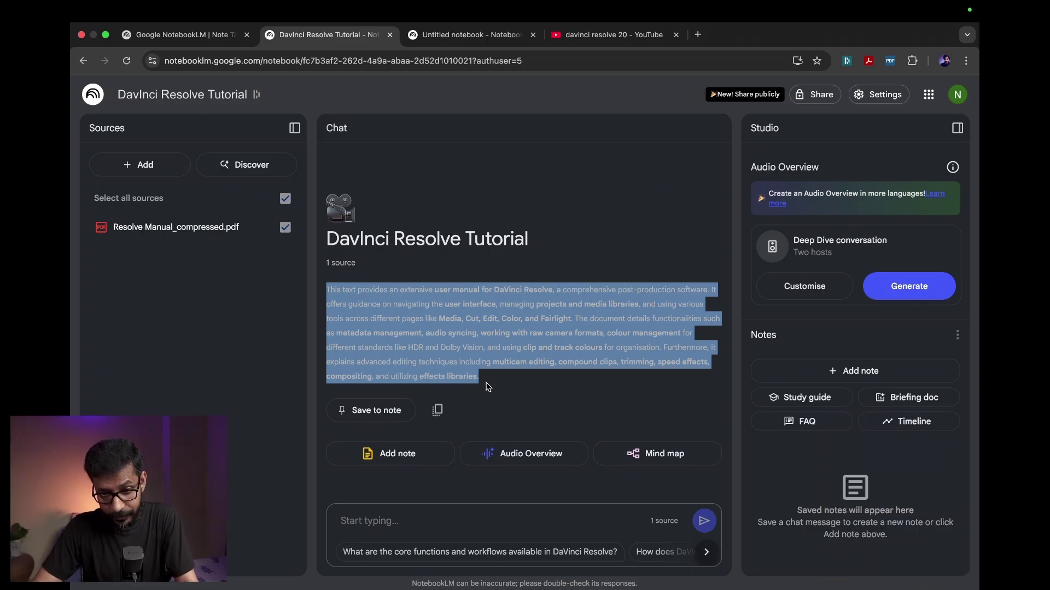
left_click(550, 405)
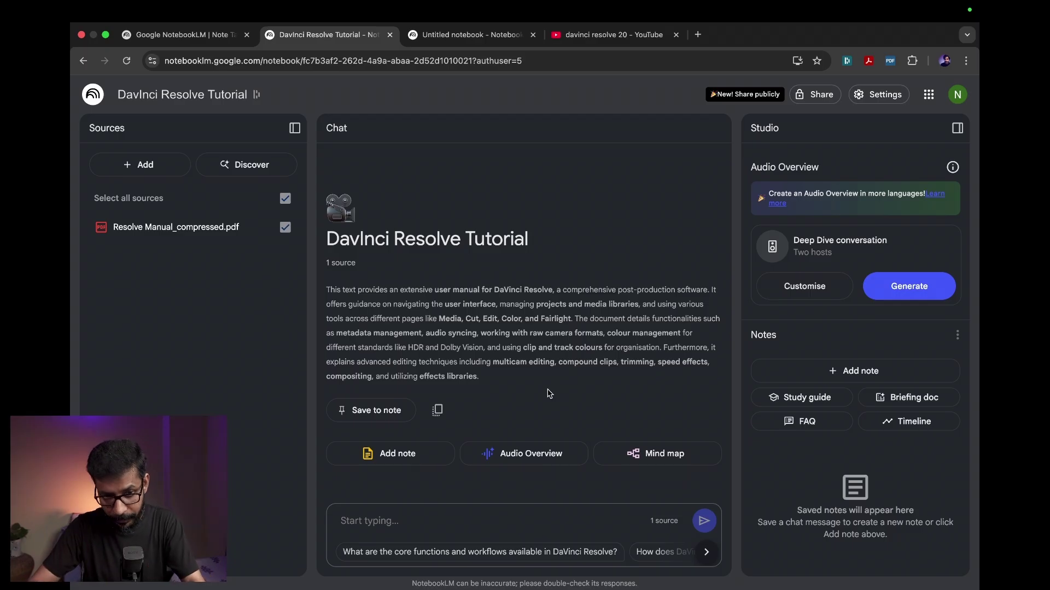
left_click(161, 170)
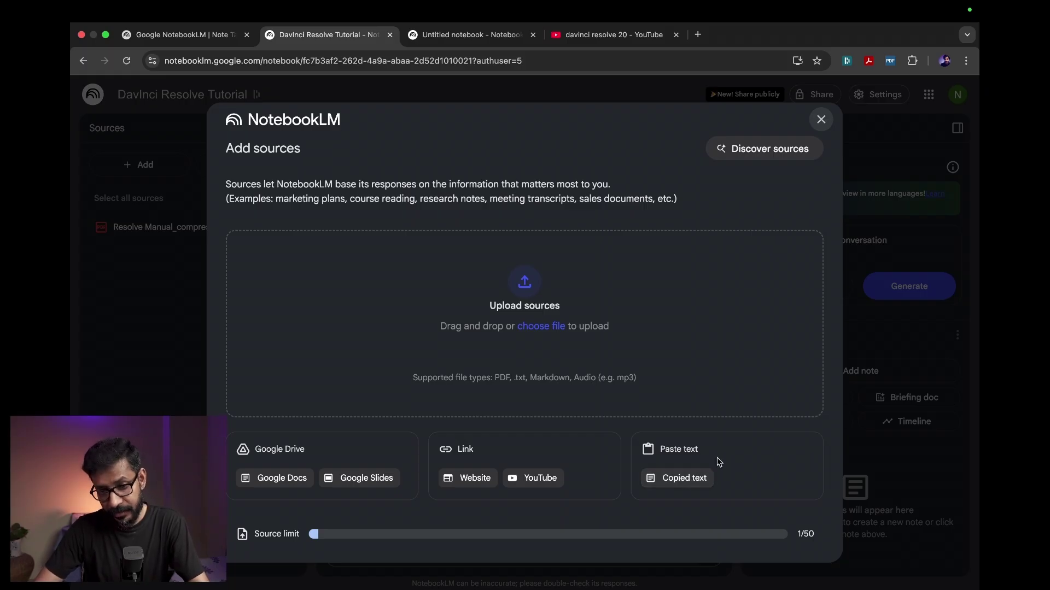
left_click(683, 478)
left_click(323, 310)
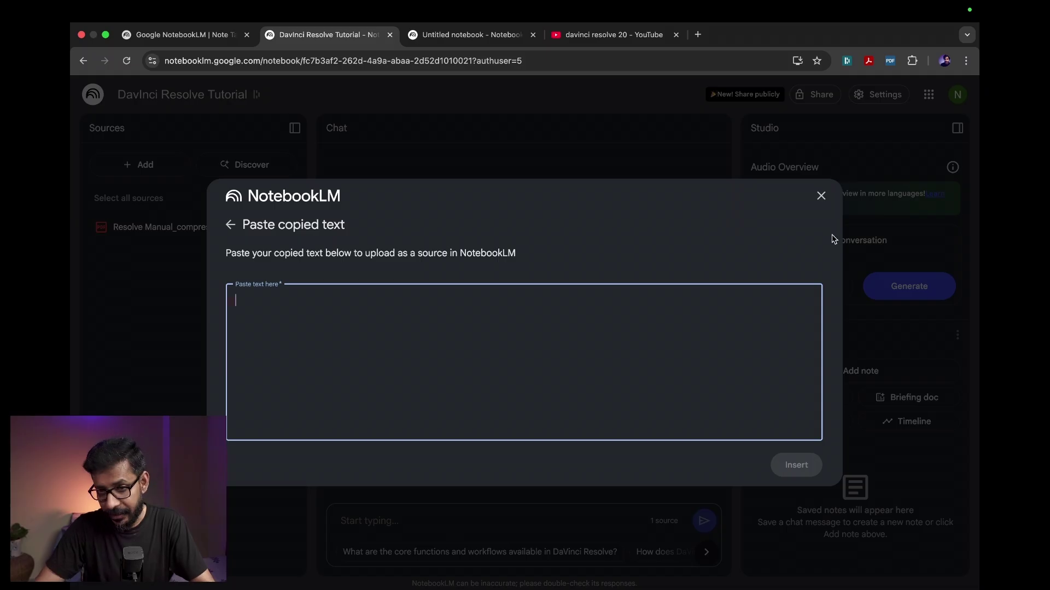
left_click(820, 194)
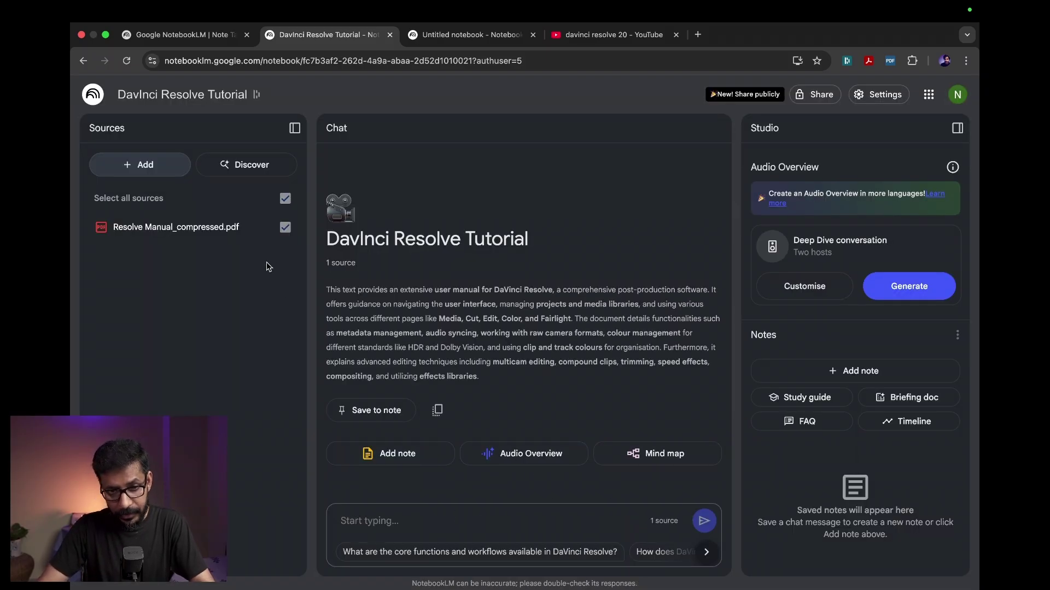
Step: Begin adding a YouTube source, and copy the share link of "All the NEW Ai Features EXPLAINED - DaVinci Resolve Studio 20" from the YouTube results
left_click(147, 167)
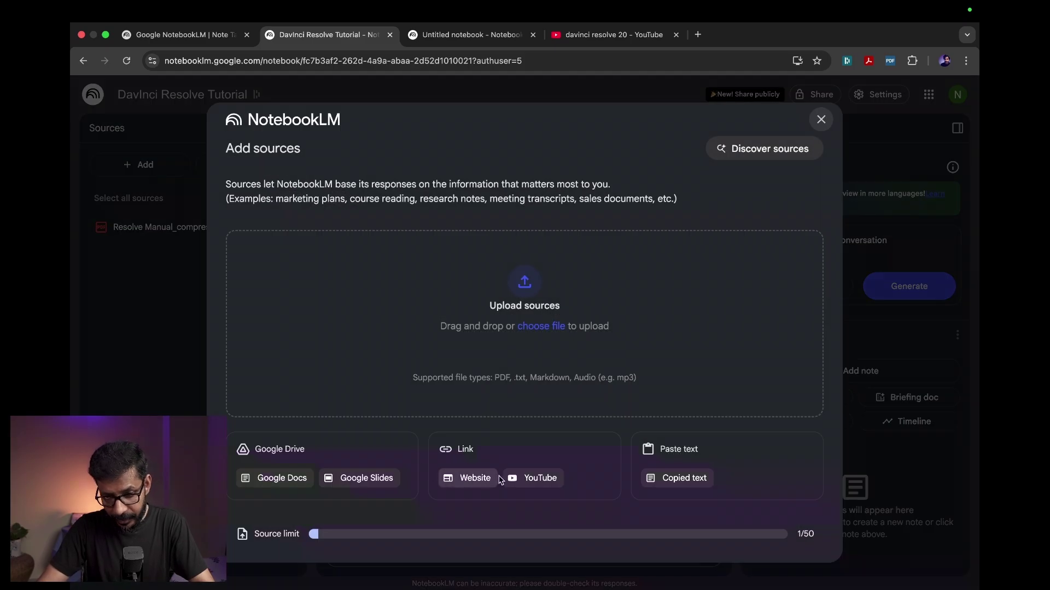
left_click(538, 480)
left_click(313, 263)
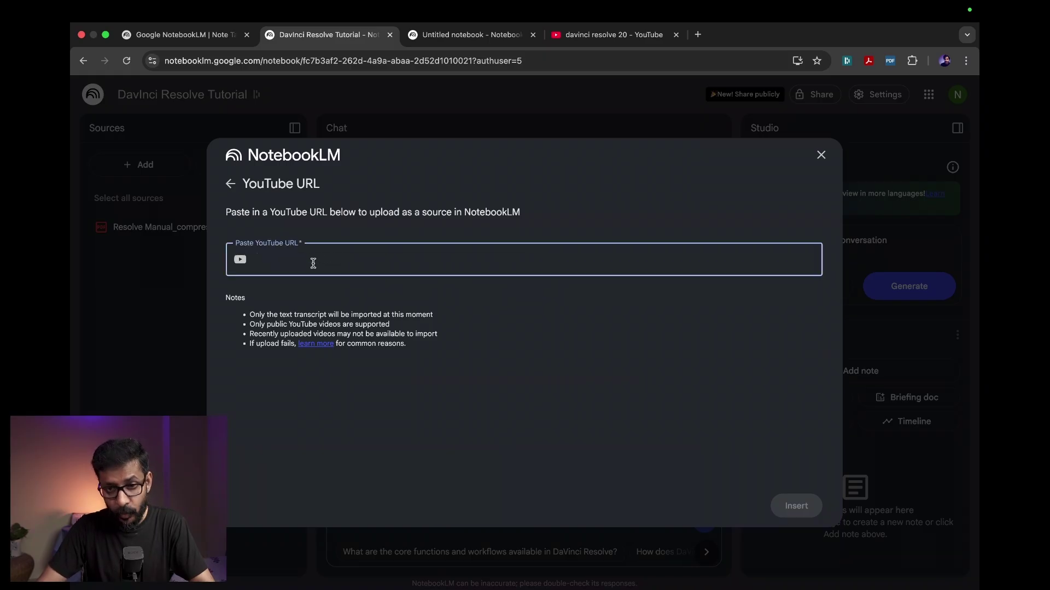
left_click(610, 35)
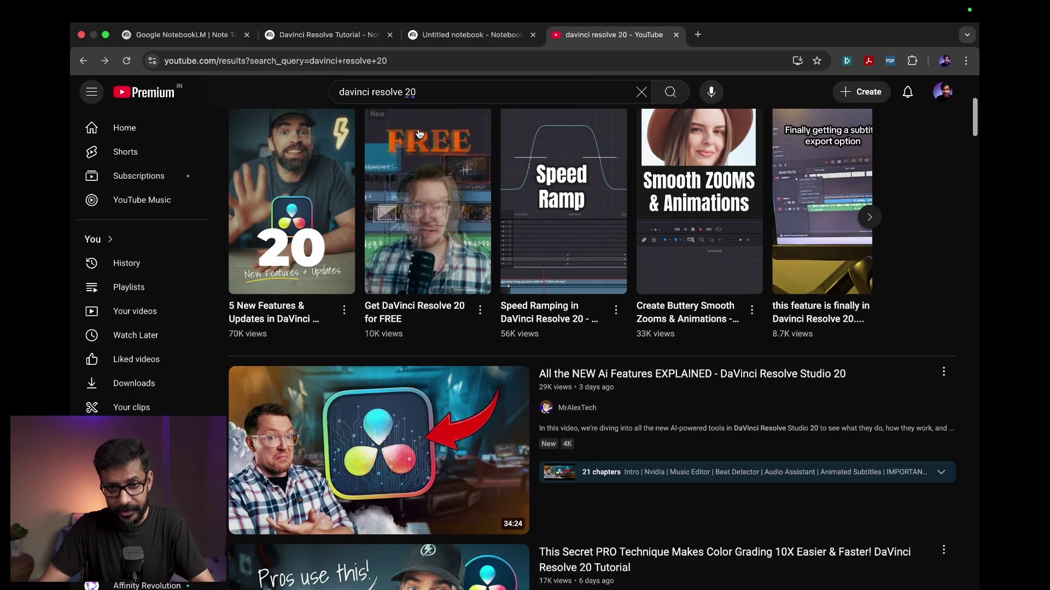
mouse_move(643, 408)
scroll(643, 408, "down", 1)
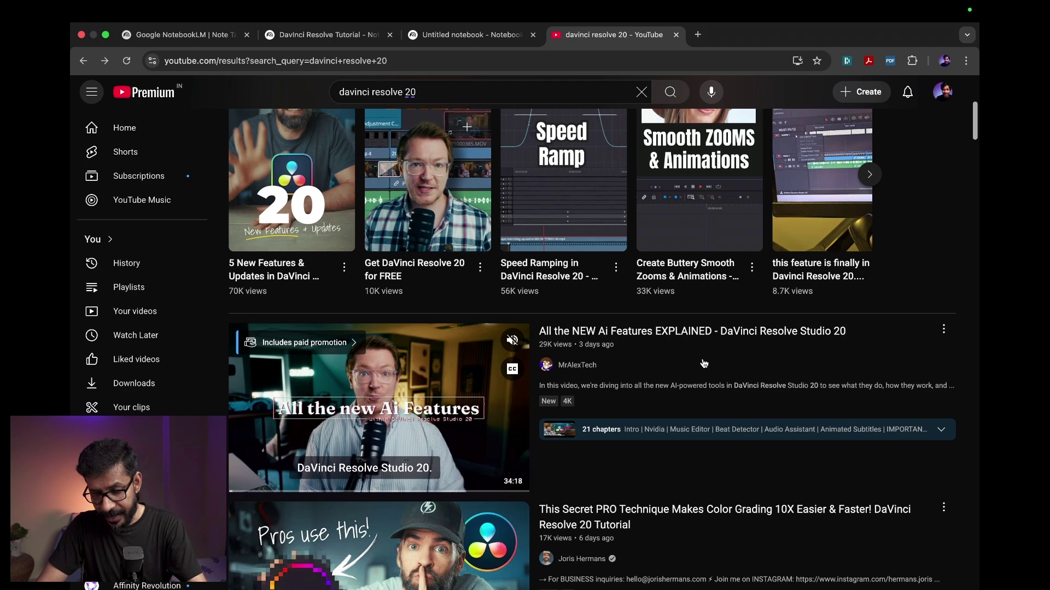
left_click(943, 330)
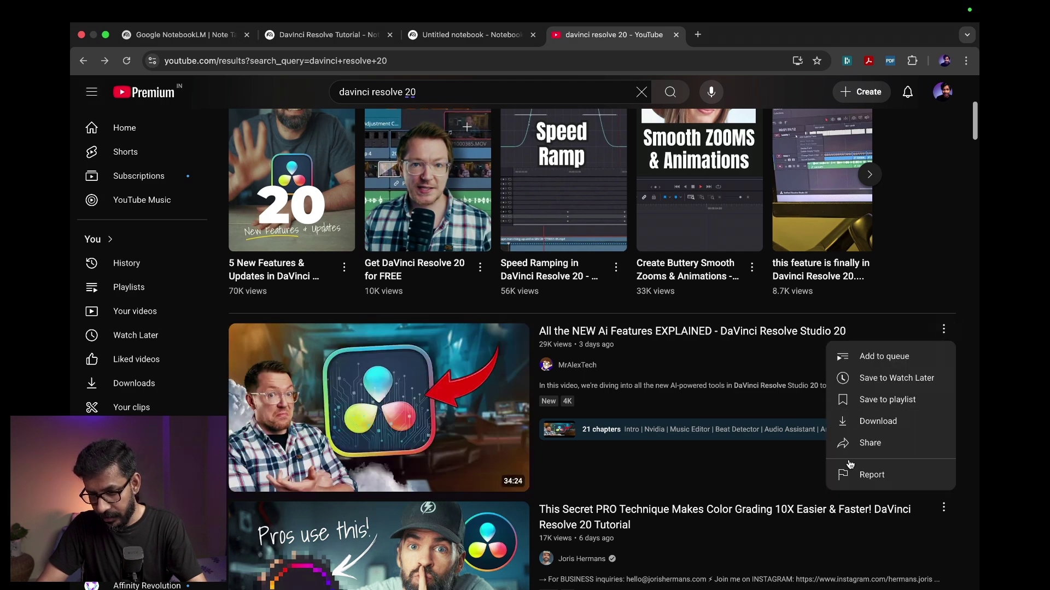
left_click(871, 445)
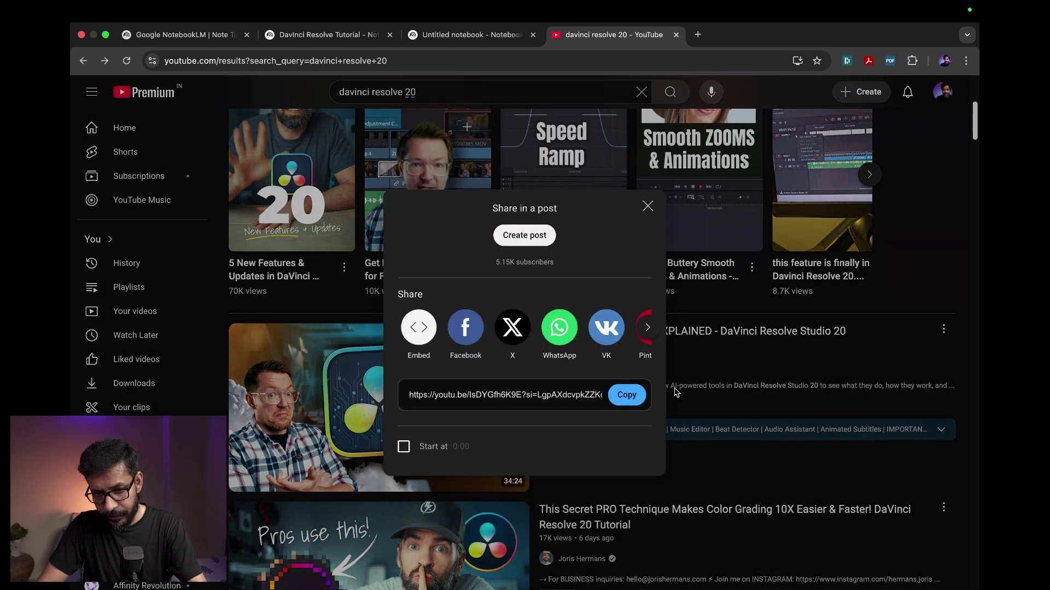
left_click(623, 400)
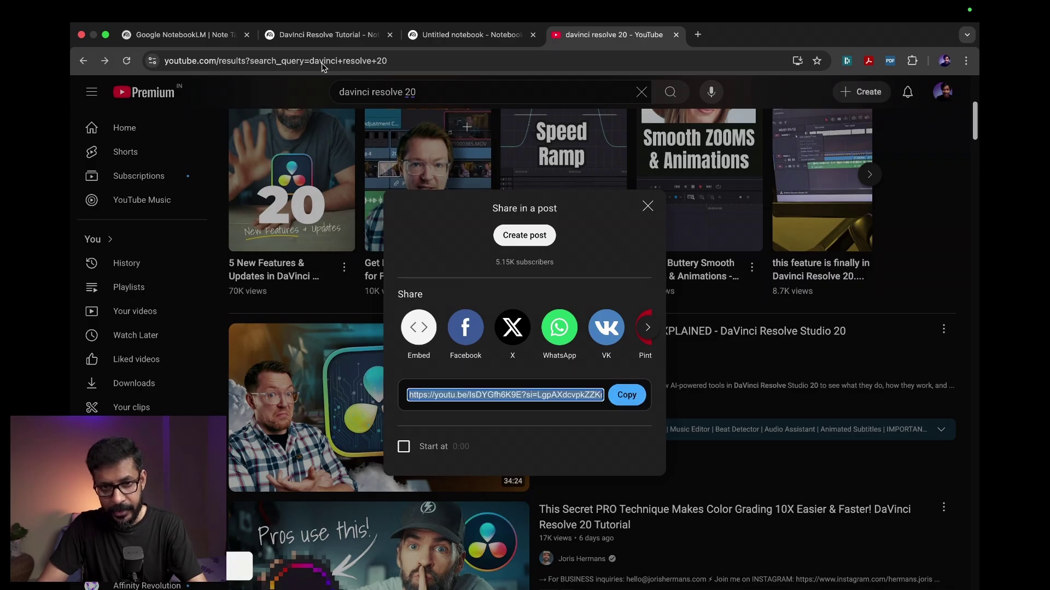
Step: Insert the copied YouTube video link as a source in the DavInci Resolve Tutorial notebook
left_click(276, 36)
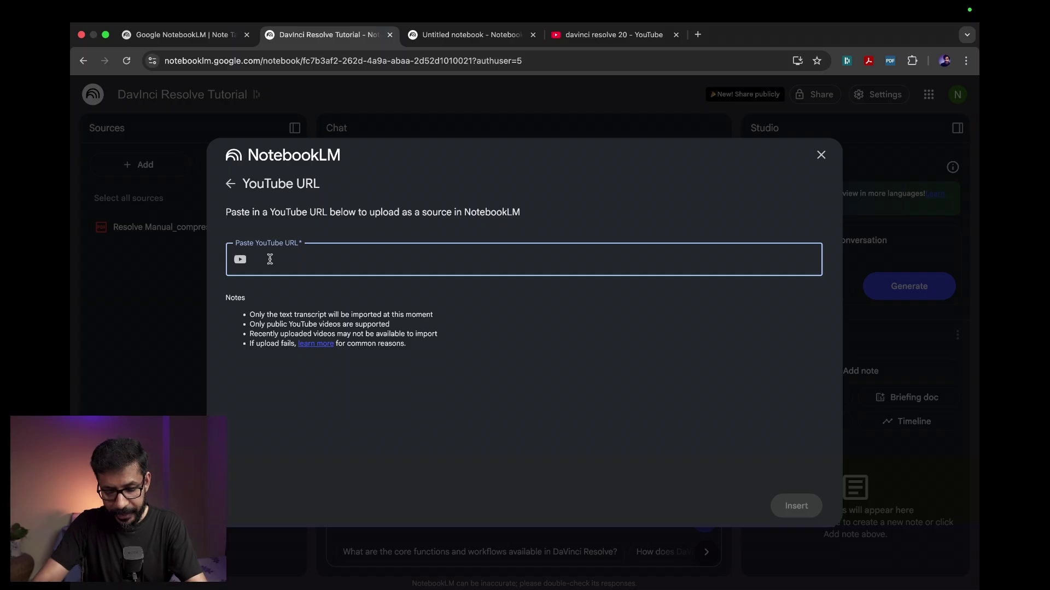
type("https://youtu.be/IsDYGfh6K9E?si=LgpAXdcvpkZZKce4")
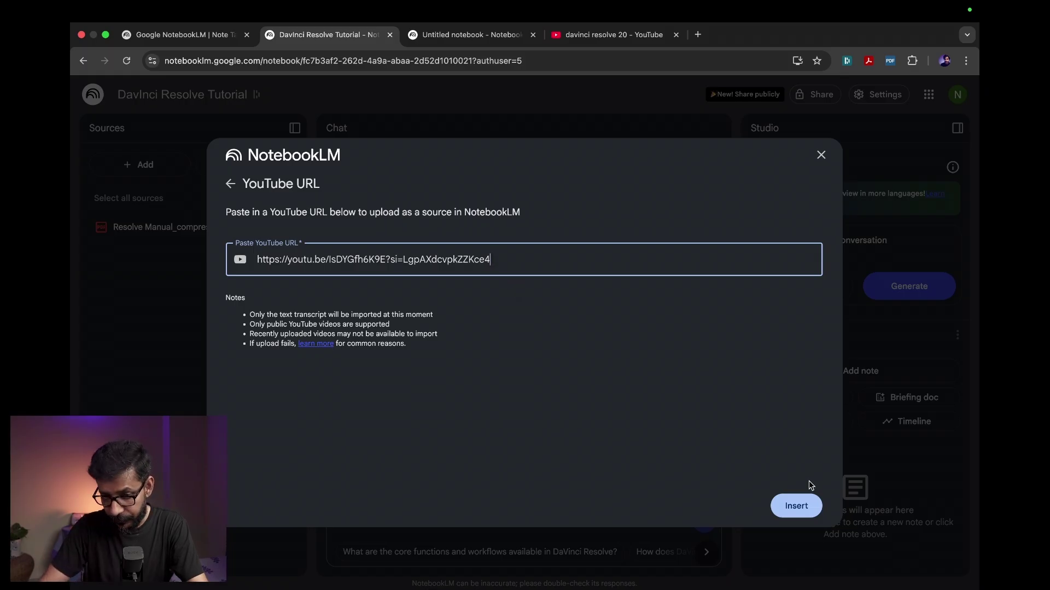
left_click(794, 508)
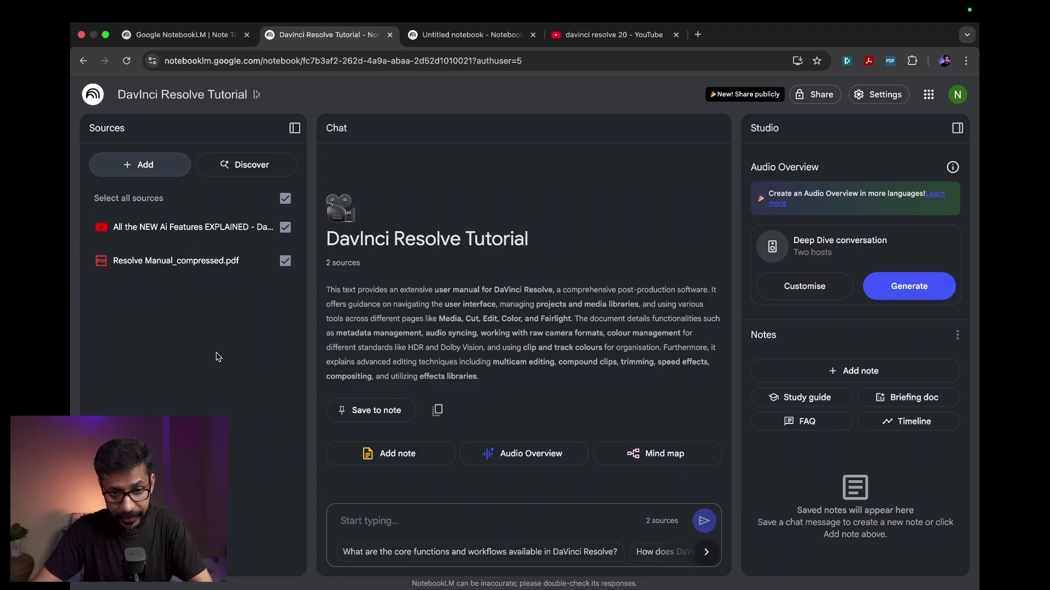
Step: Check the notebook's source limit, and run a Discover sources search for "Davinci resolve training"
left_click(143, 163)
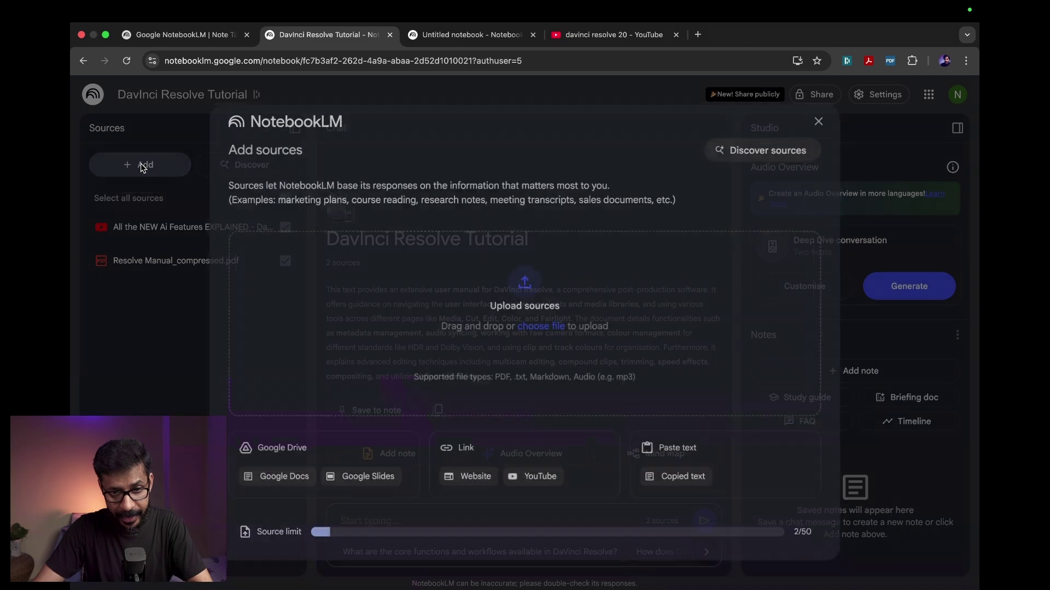
left_click_drag(797, 535, 807, 535)
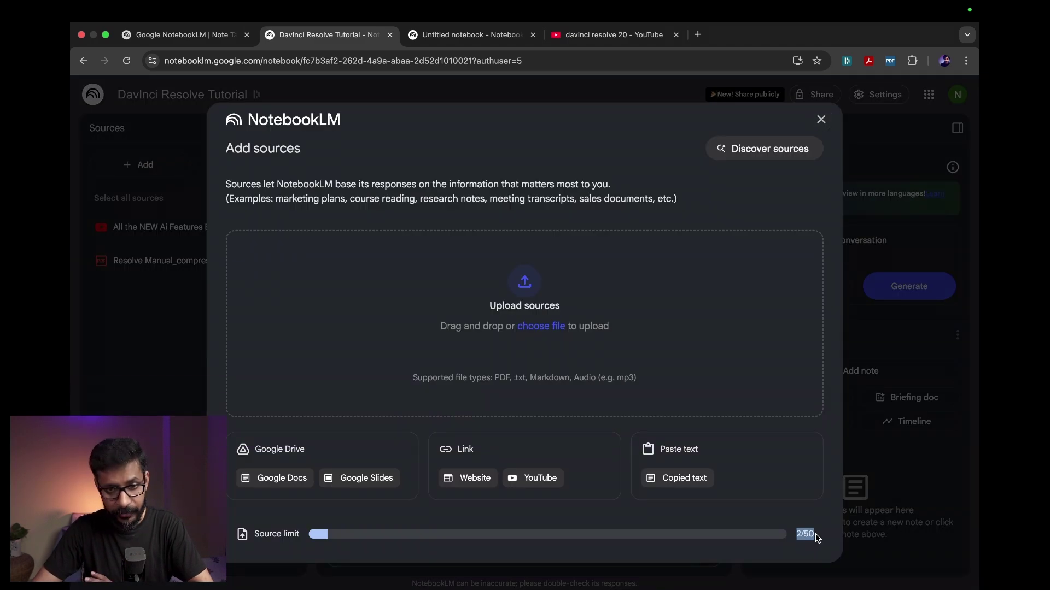
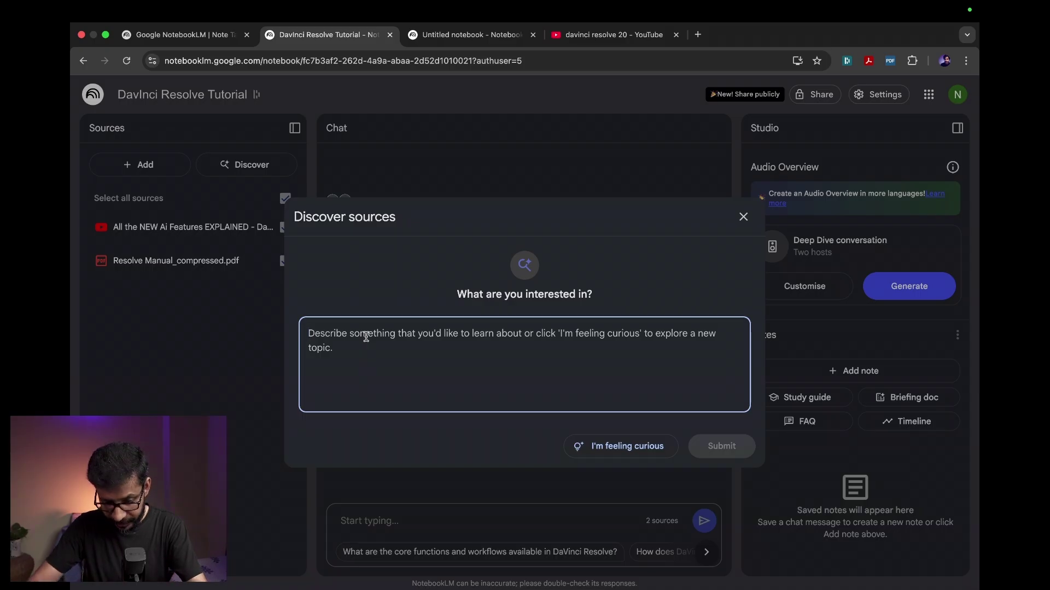
type("Davinci")
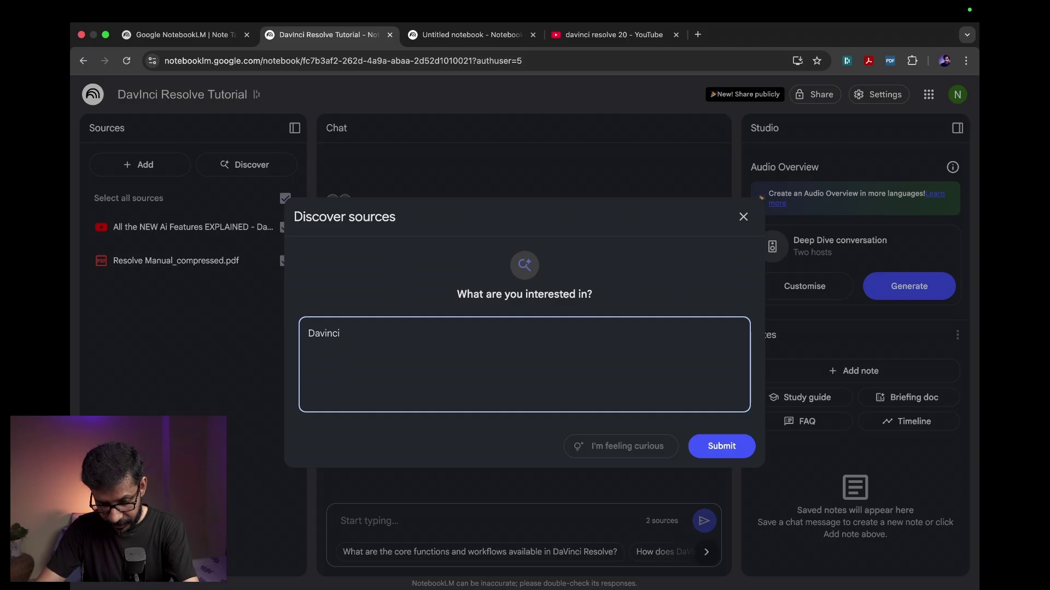
type(" reso,v")
key("BackSpace")
key("BackSpace")
type("lve")
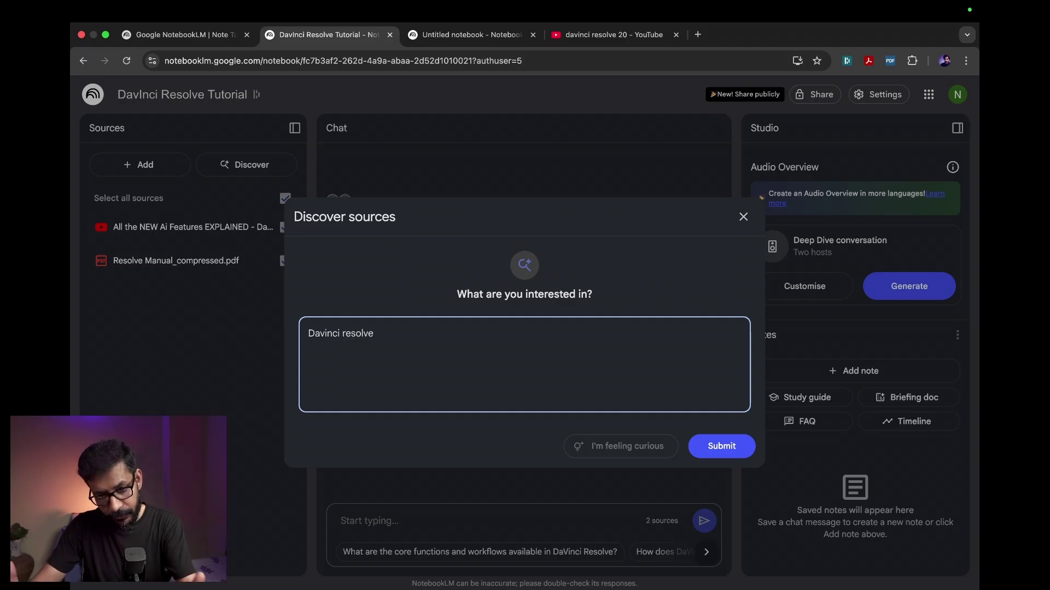
type(" training")
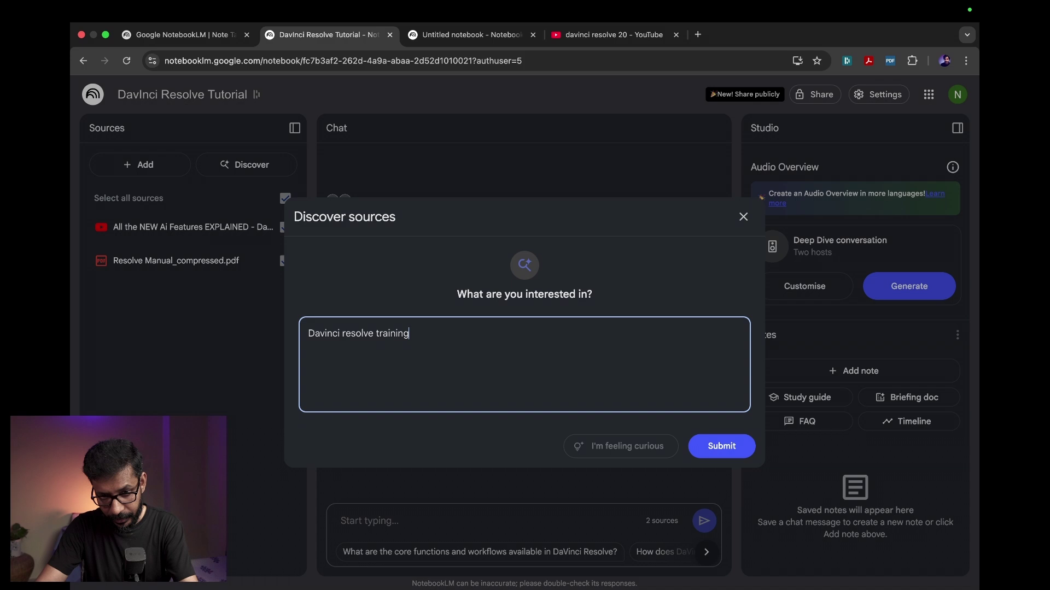
left_click(725, 447)
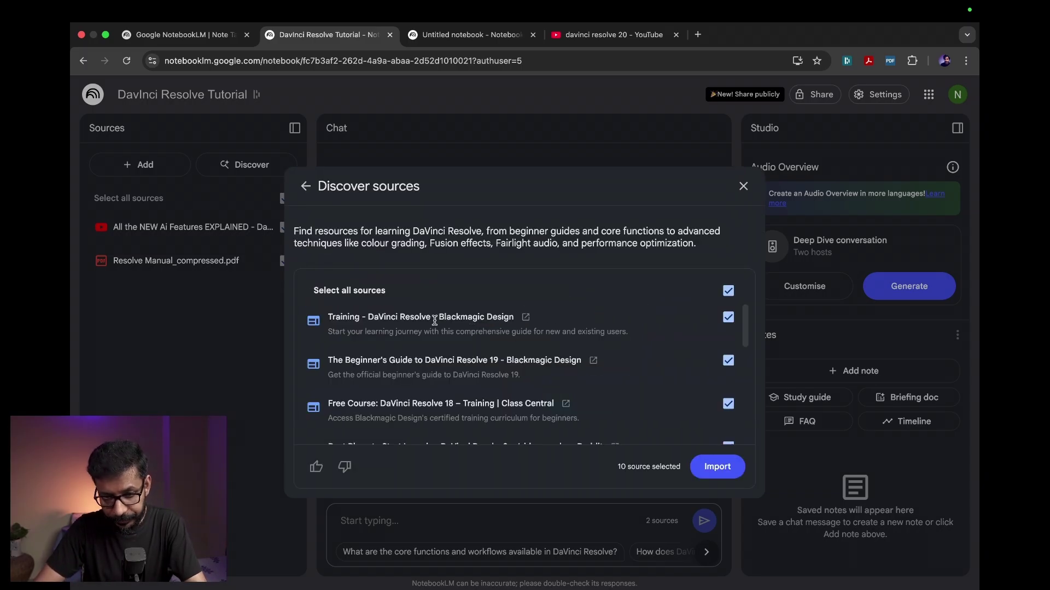
Step: Review the discovered web sources on DaVinci Resolve training, from the Blackmagic Design guides to the Toolfarm comparison
scroll(620, 369, "down", 5)
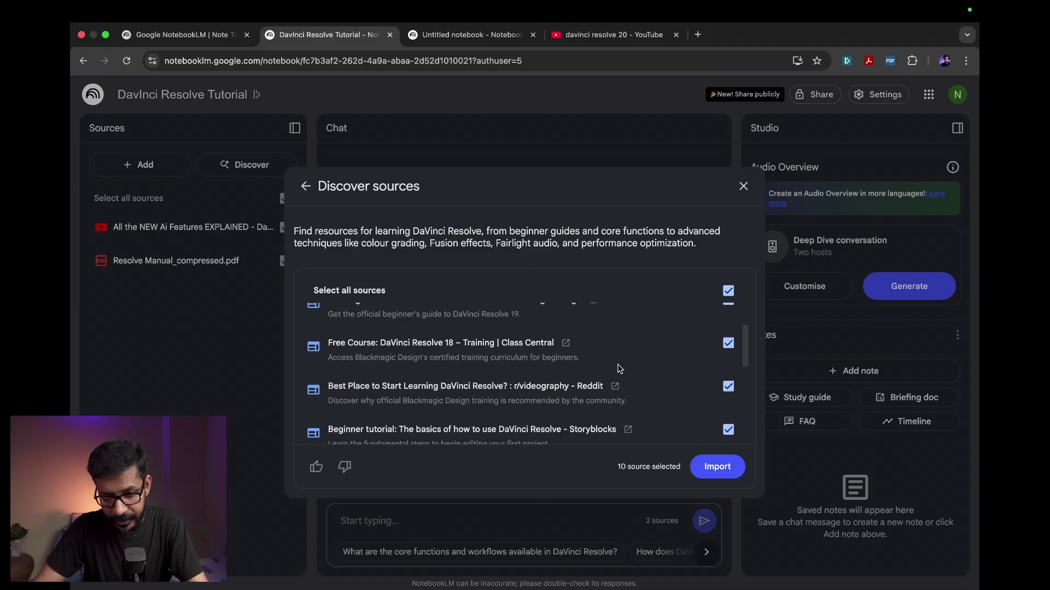
scroll(619, 369, "down", 3)
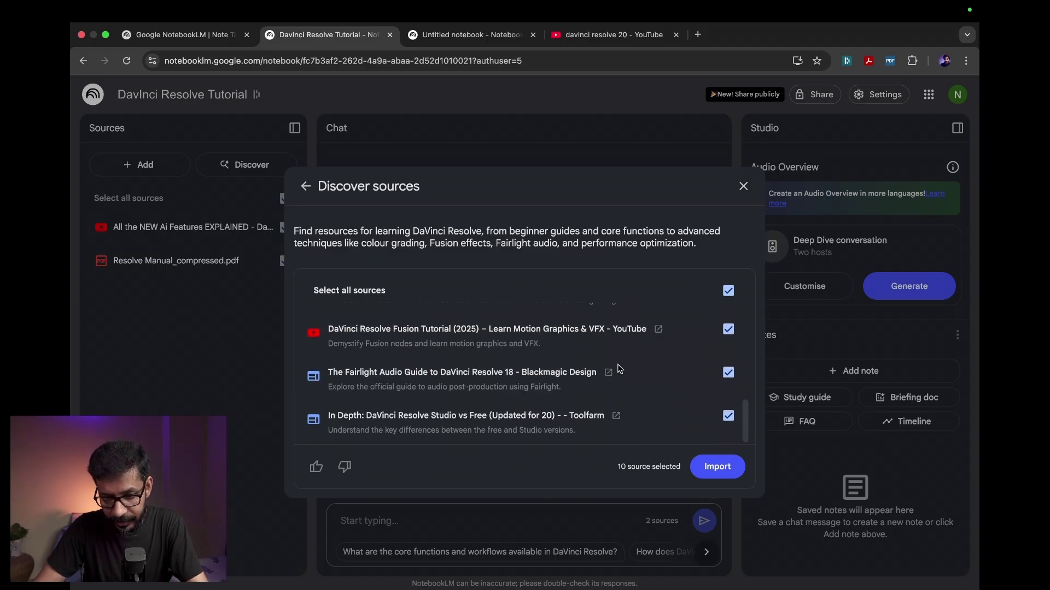
scroll(620, 369, "up", 8)
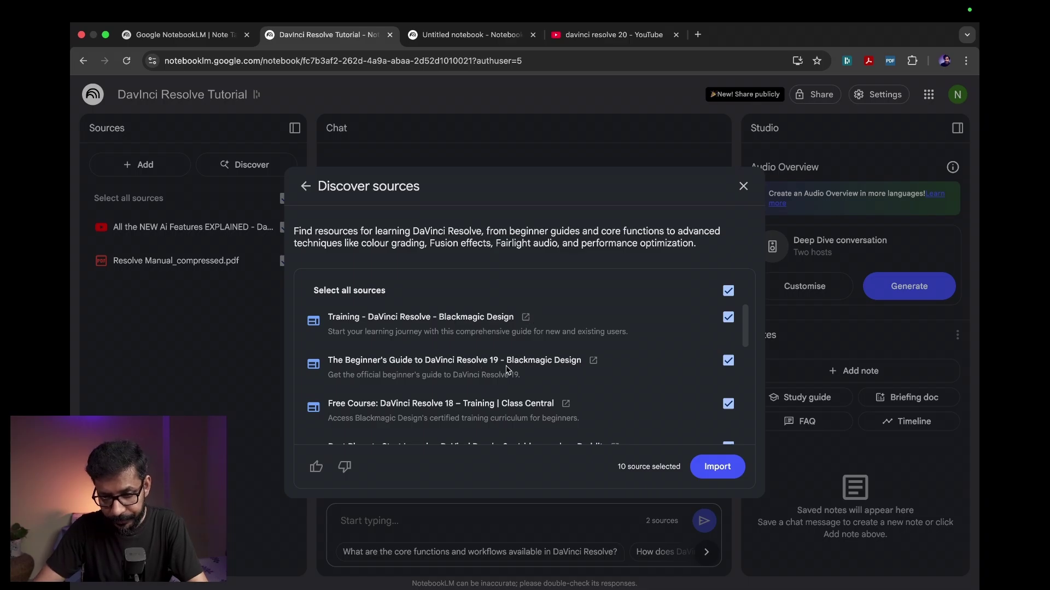
scroll(568, 390, "down", 5)
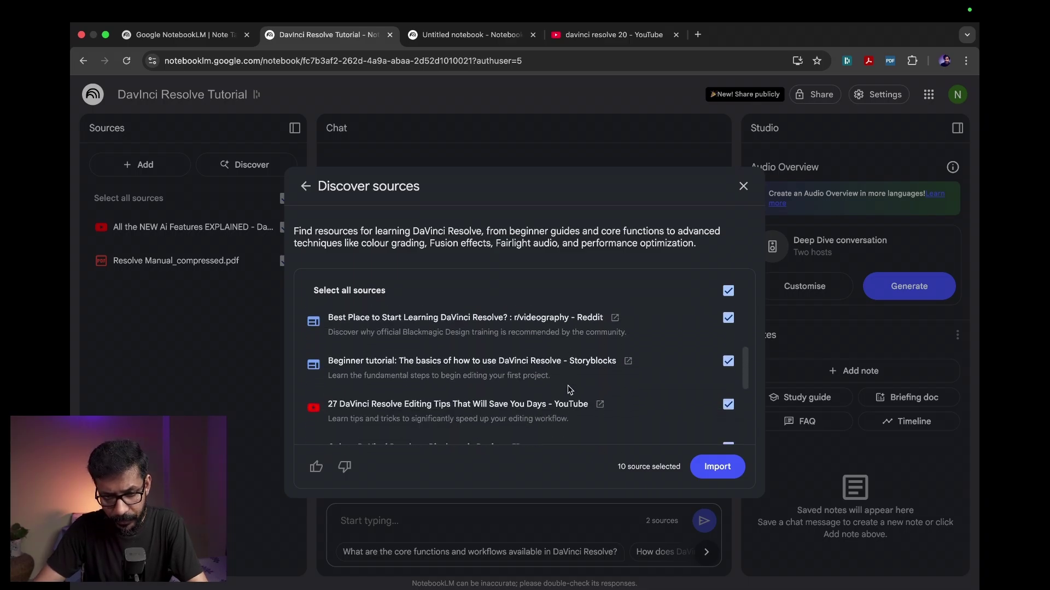
scroll(568, 390, "down", 3)
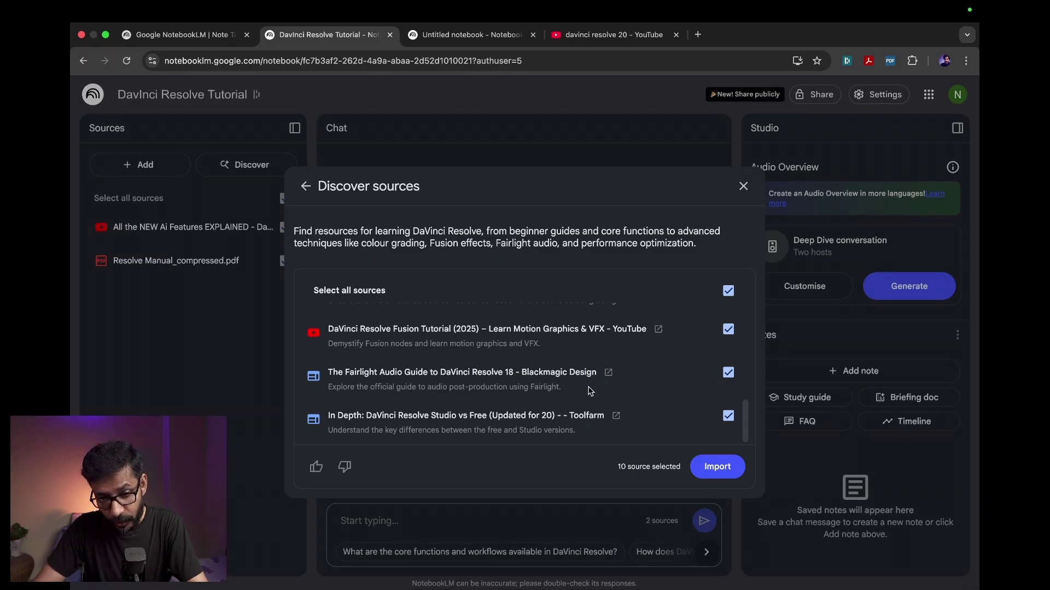
scroll(591, 392, "up", 10)
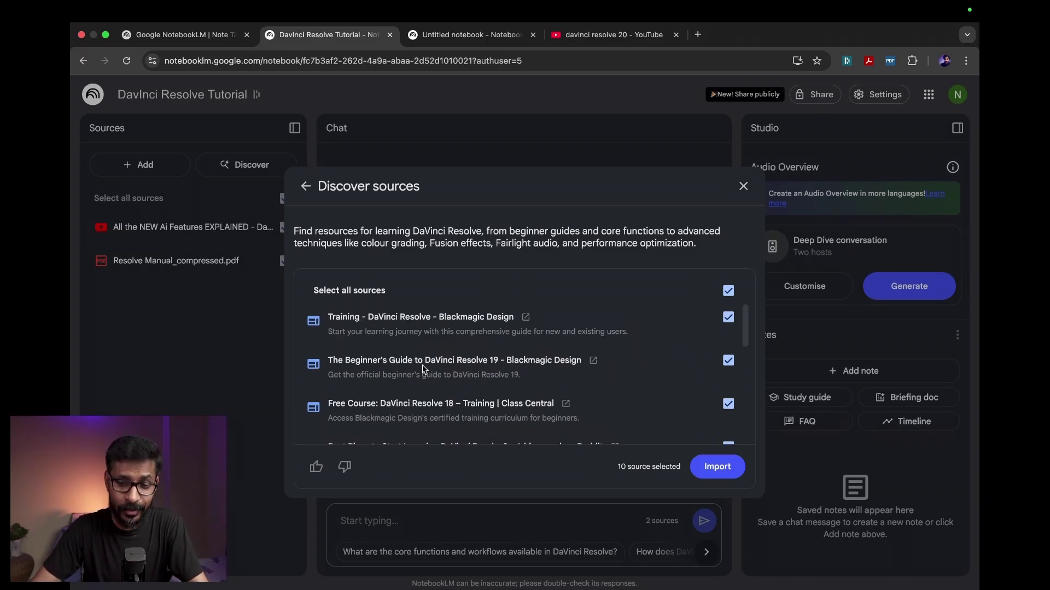
scroll(575, 383, "down", 5)
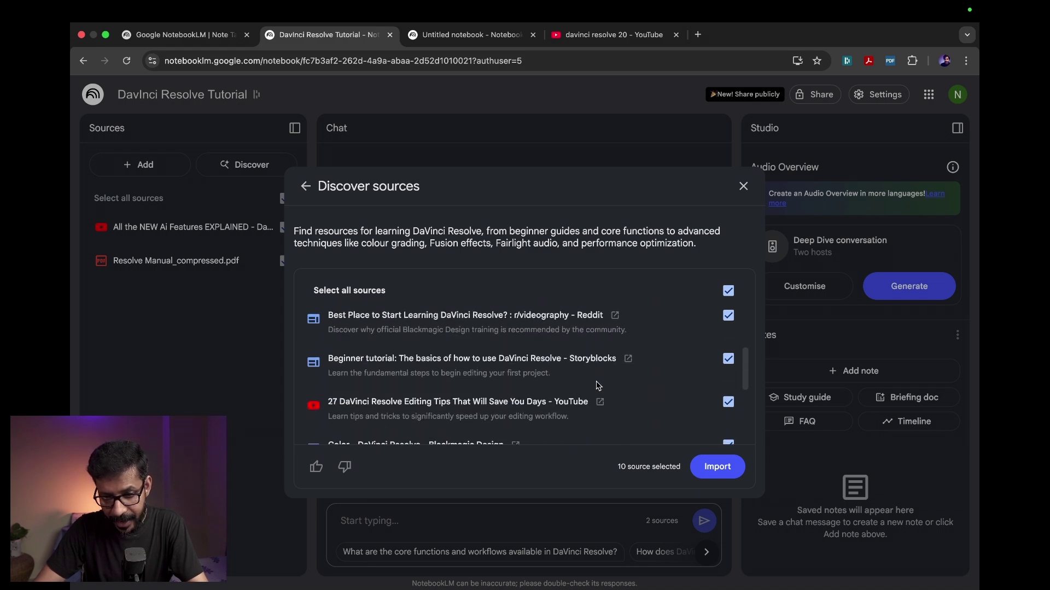
Step: Clear all discovered sources, select only the YouTube video "DaVinci Resolve Fusion Tutorial (2025) – Learn Motion Graphics & VFX", and import it
left_click(727, 339)
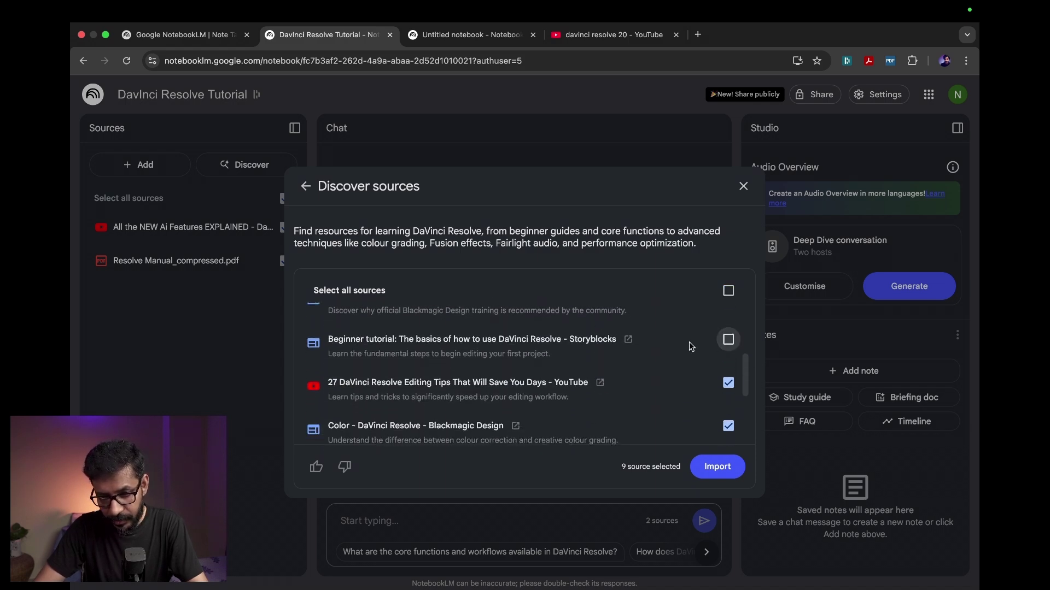
scroll(689, 343, "up", 5)
left_click(729, 317)
left_click(729, 290)
left_click(729, 292)
scroll(703, 366, "down", 5)
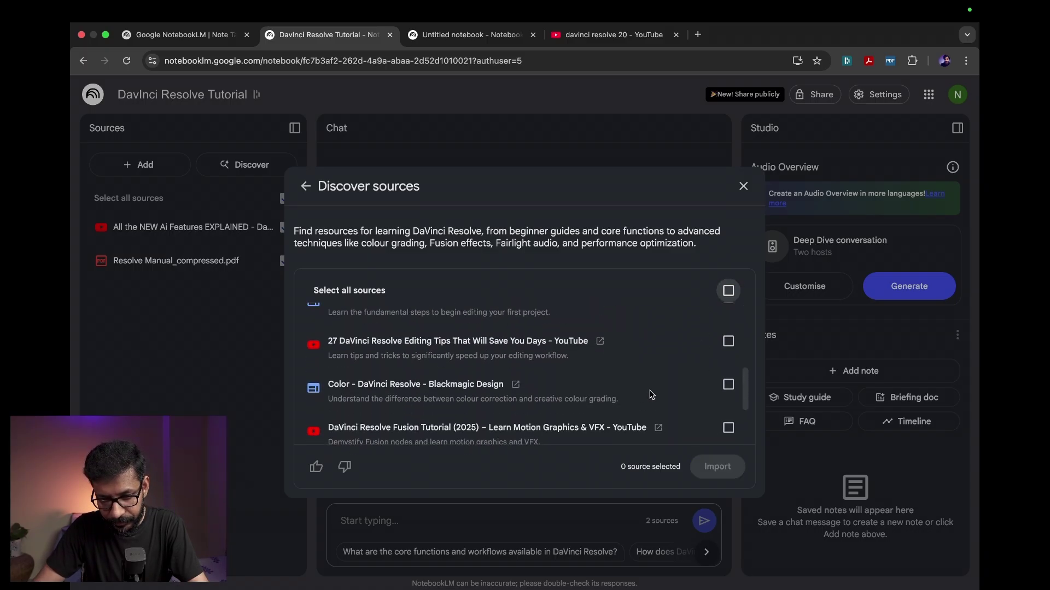
scroll(652, 395, "down", 2)
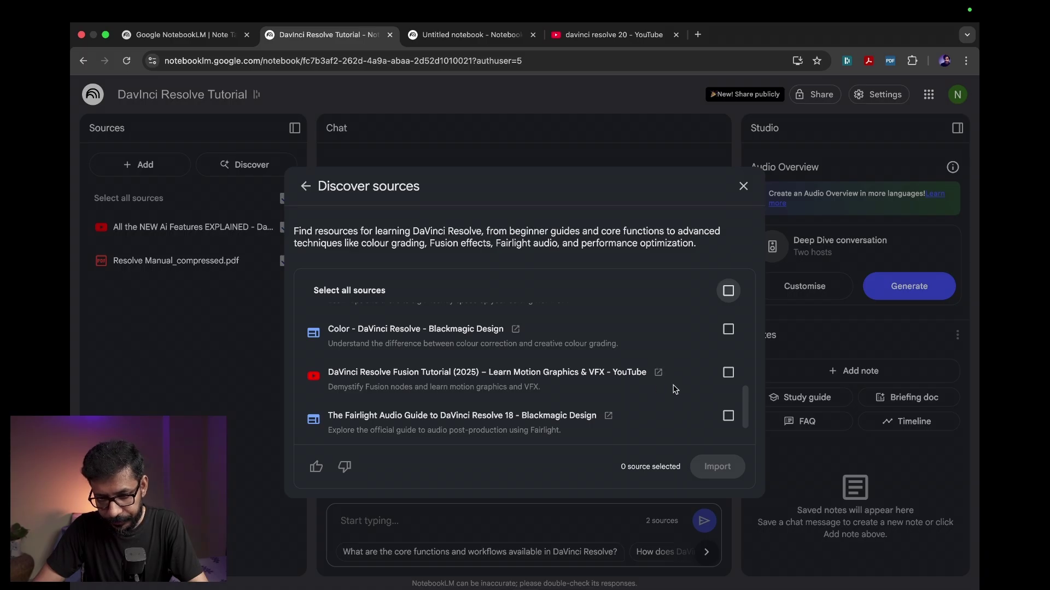
left_click(728, 374)
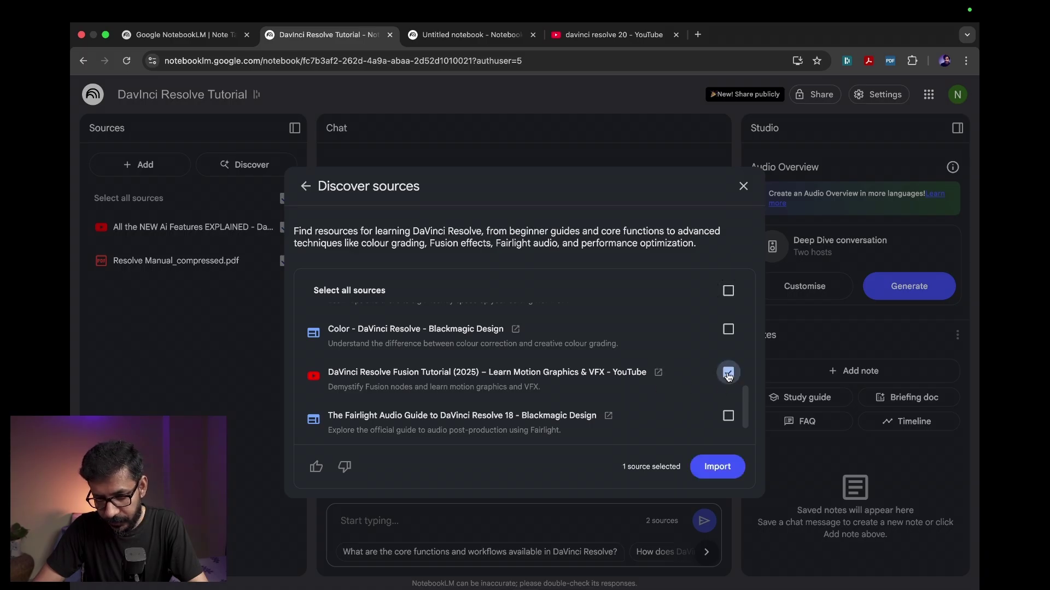
left_click(713, 466)
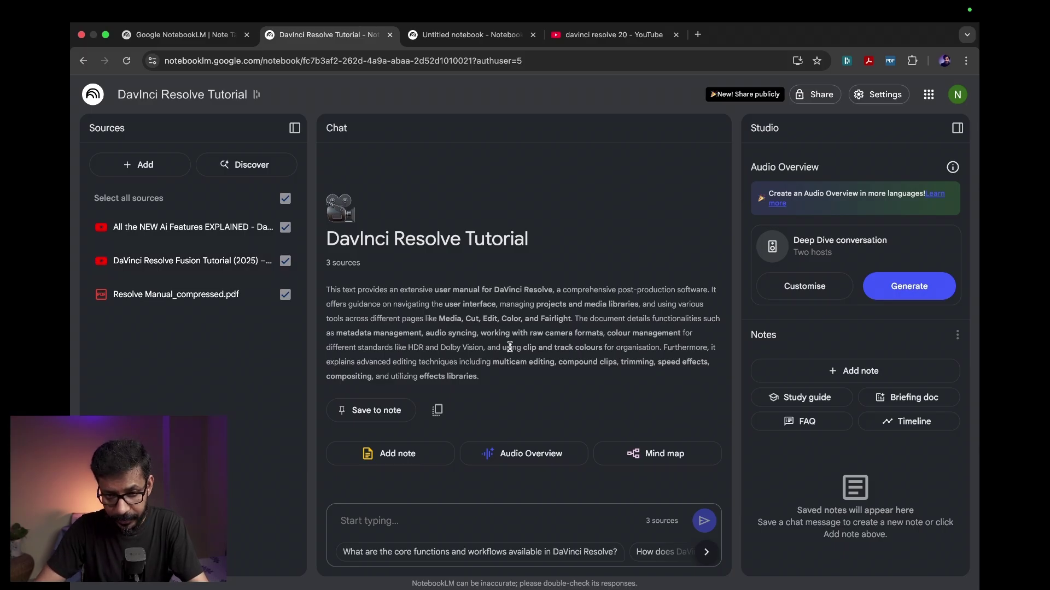
Step: Ask the notebook chat "give me a way to reduce audio noise"
left_click_drag(362, 264, 327, 270)
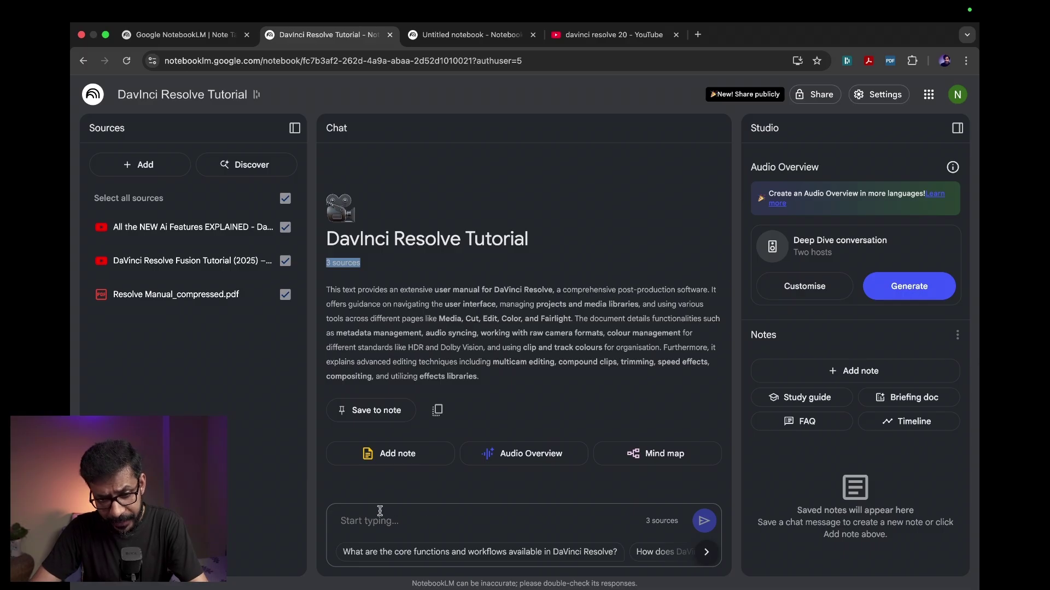
left_click(363, 521)
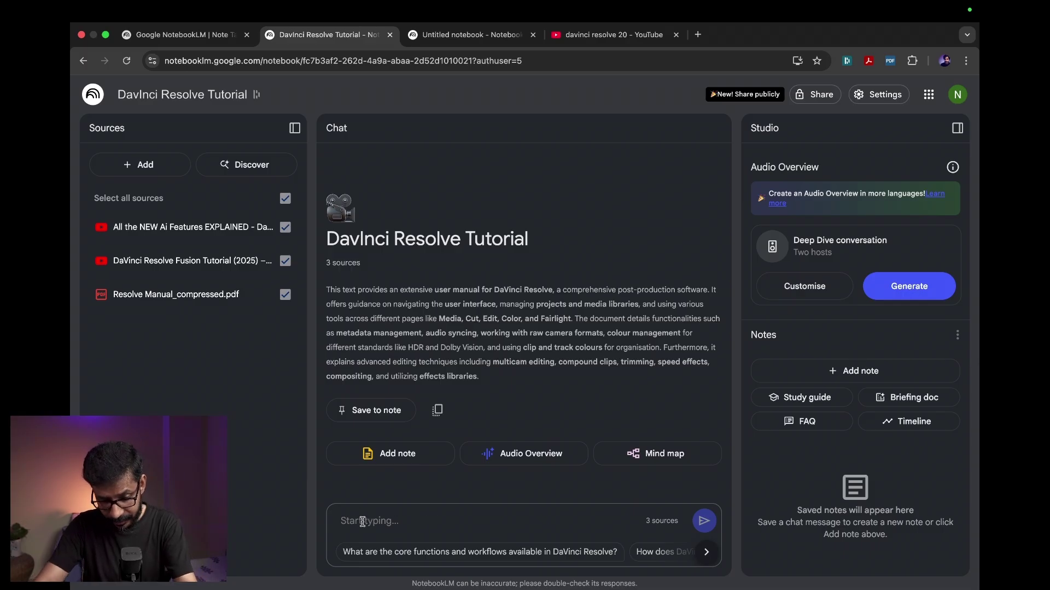
type("s")
key("BackSpace")
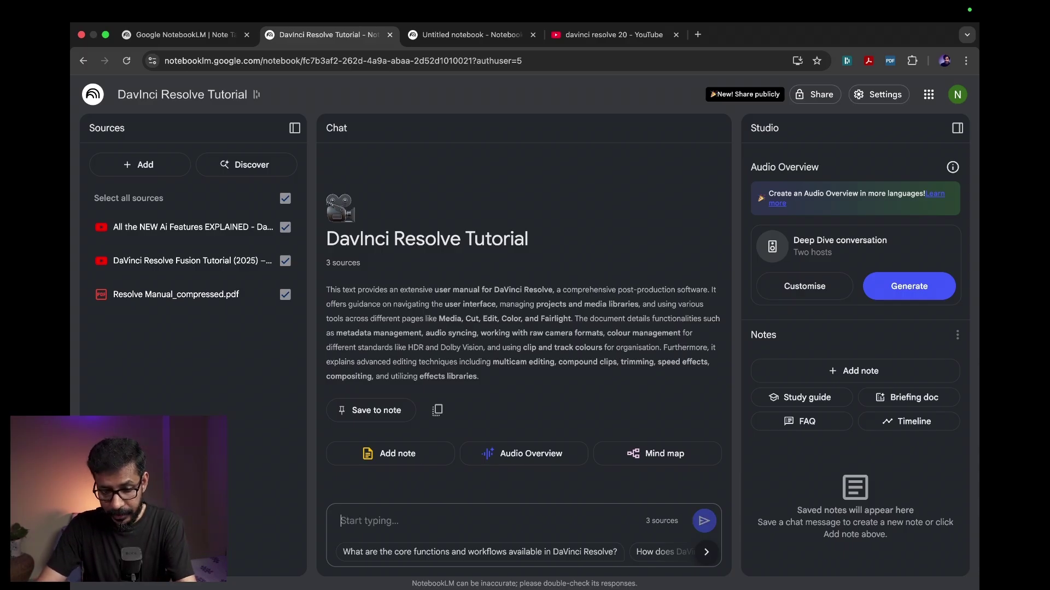
type("give me")
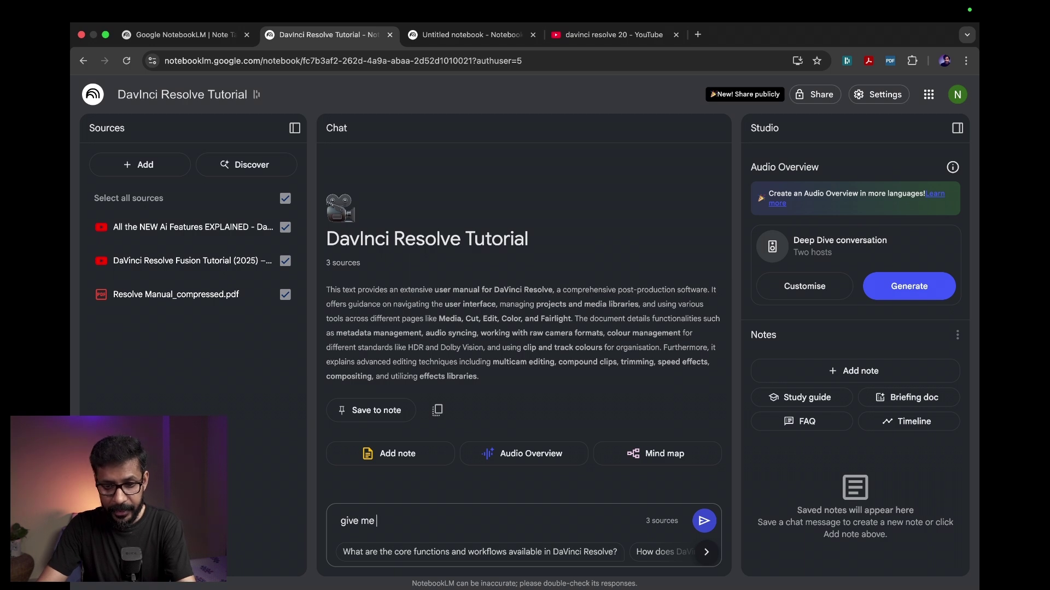
type(" a way to reduce audio")
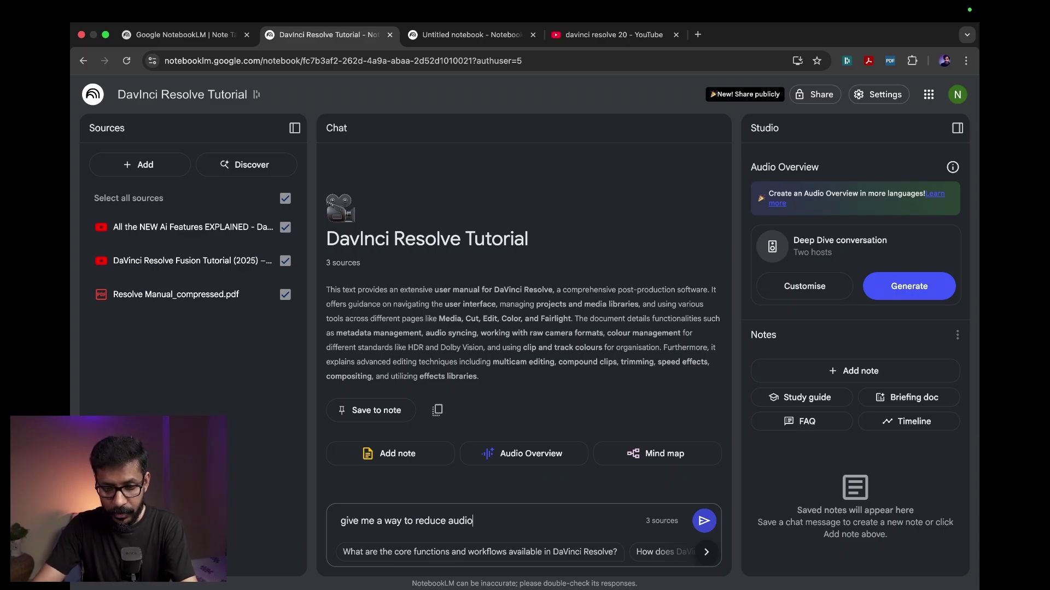
type(" noise")
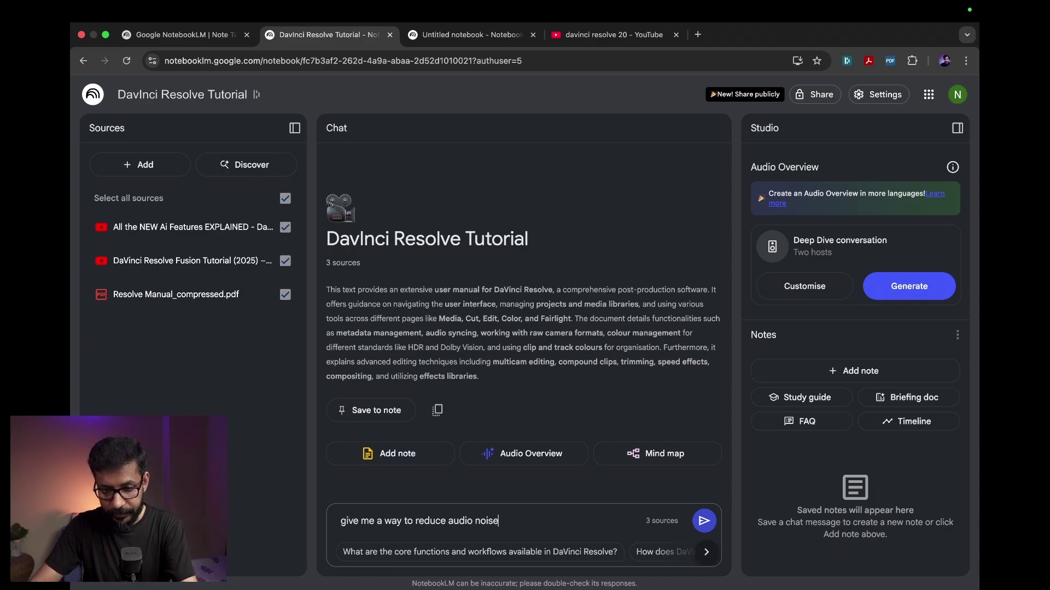
left_click(704, 524)
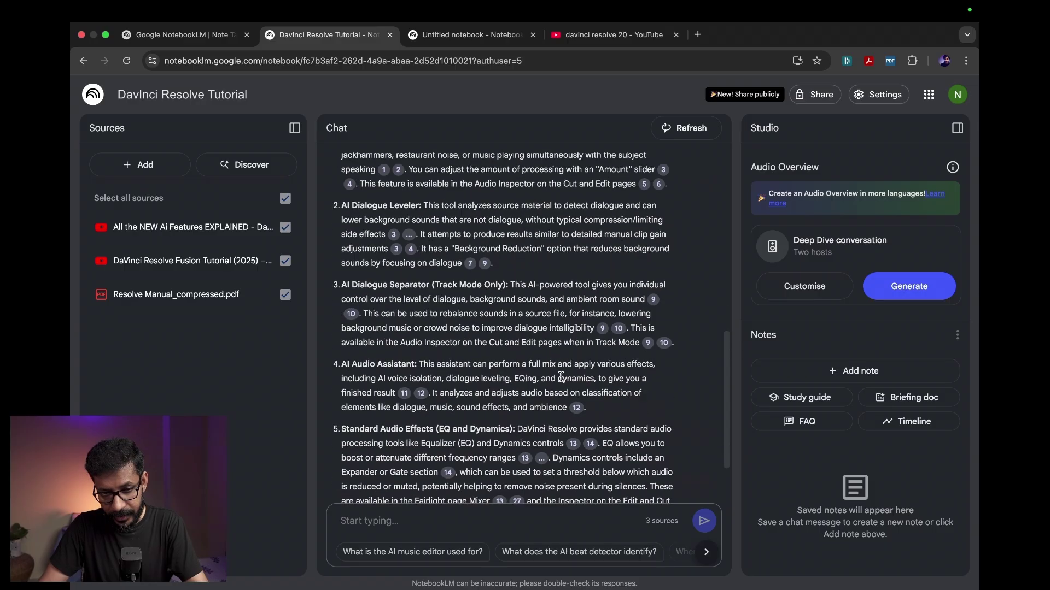
Step: Read the chat's answer on reducing audio noise, examining the AI Voice Isolation entry and its version requirement
scroll(560, 377, "up", 15)
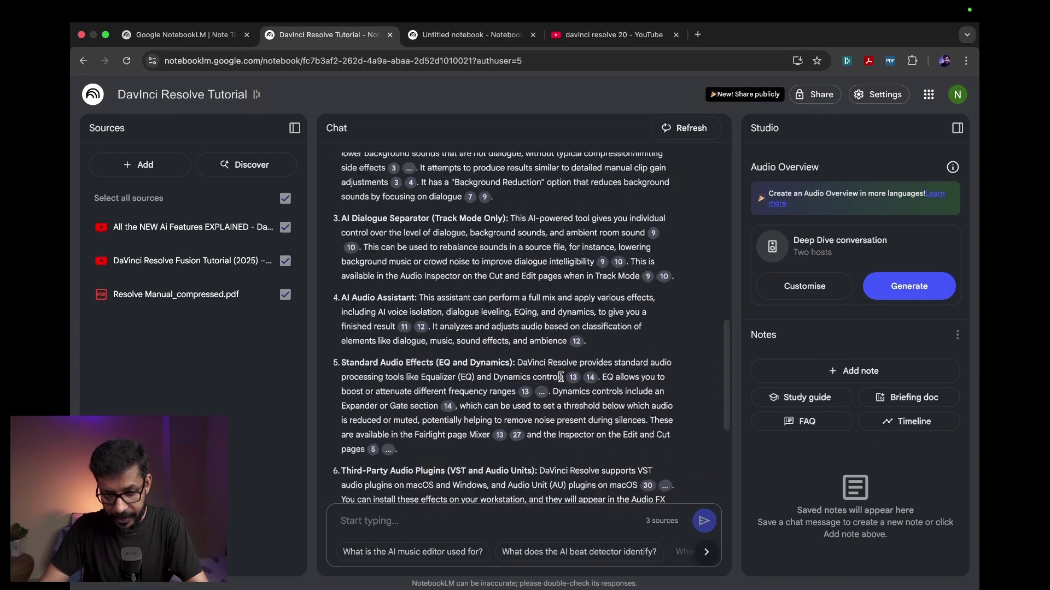
scroll(560, 377, "down", 5)
scroll(561, 377, "up", 3)
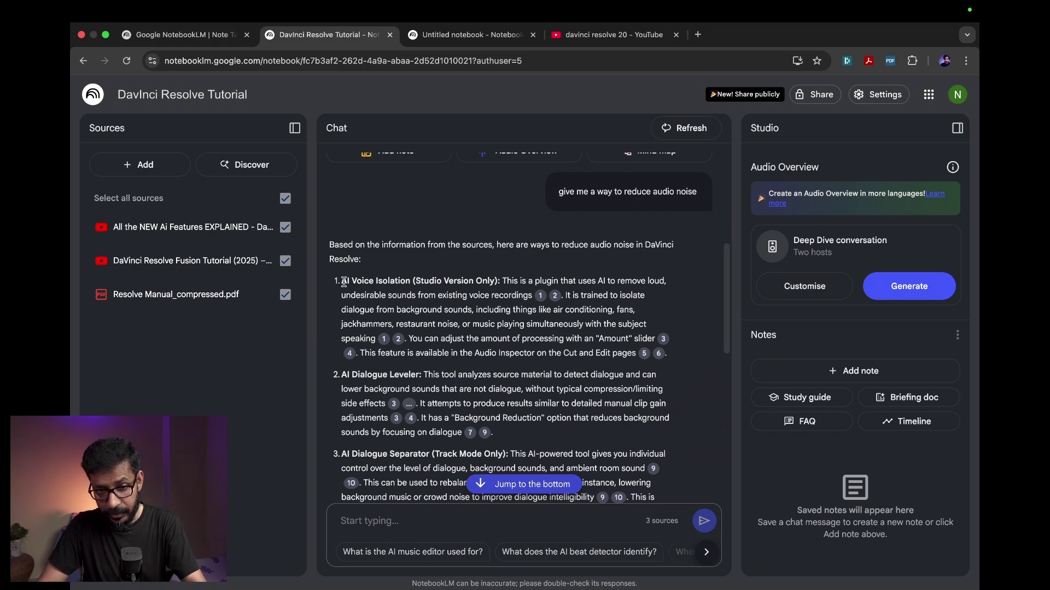
left_click_drag(341, 280, 649, 358)
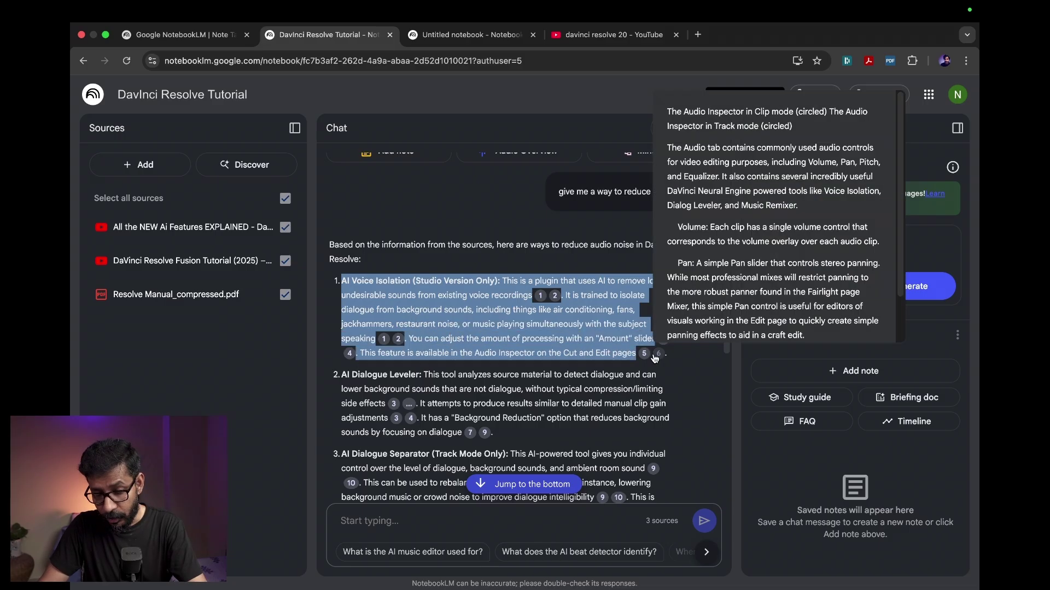
left_click(377, 402)
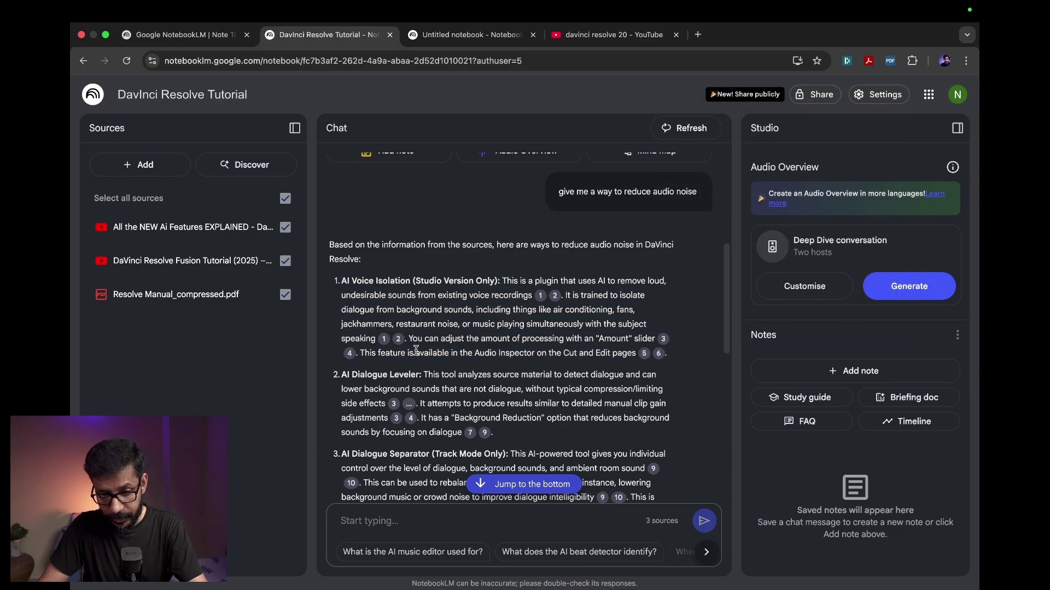
left_click_drag(417, 279, 495, 285)
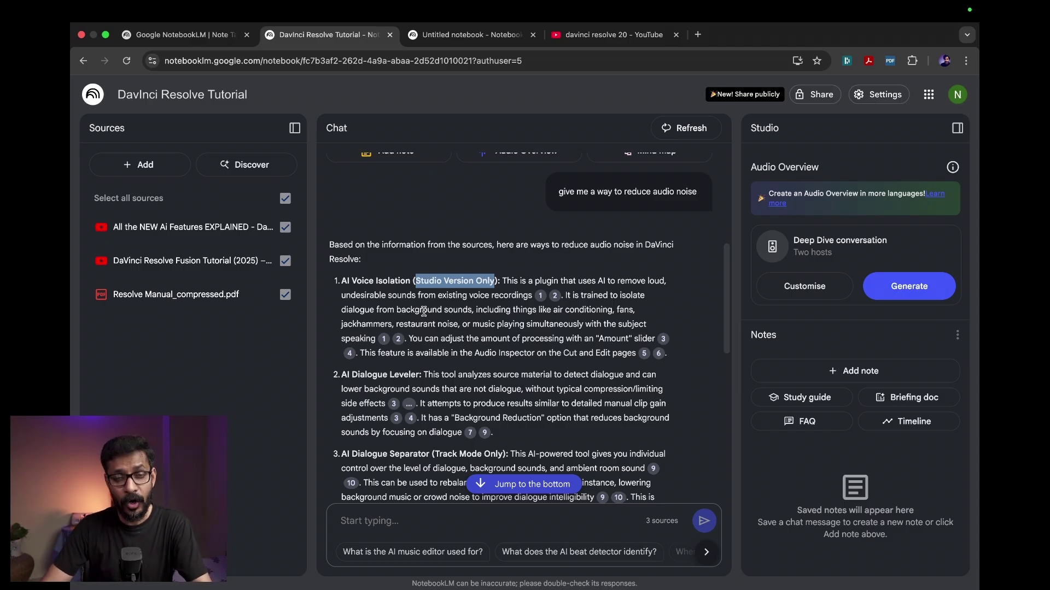
scroll(494, 326, "down", 5)
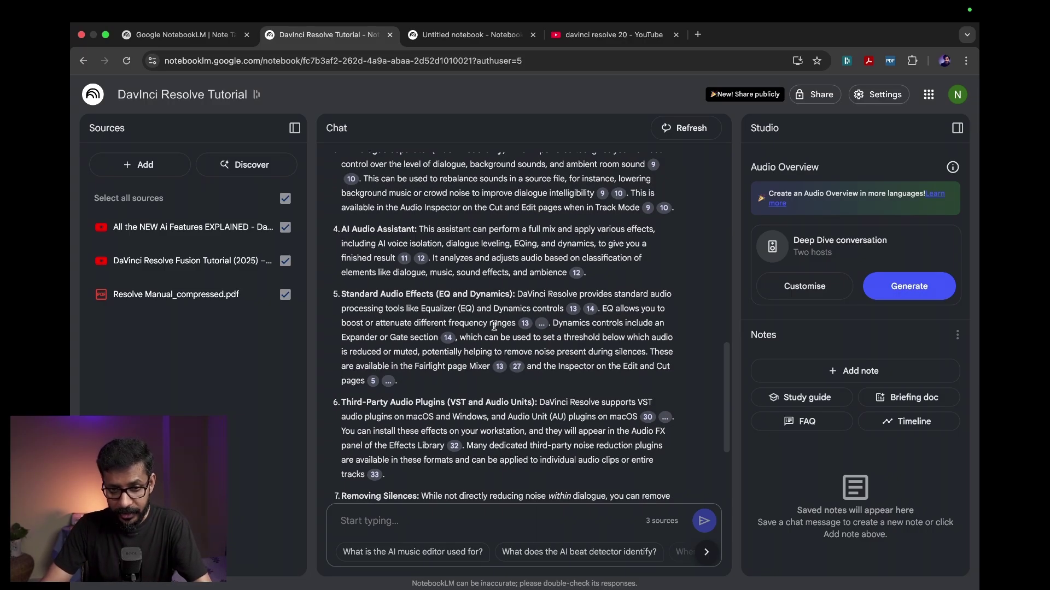
scroll(495, 326, "down", 3)
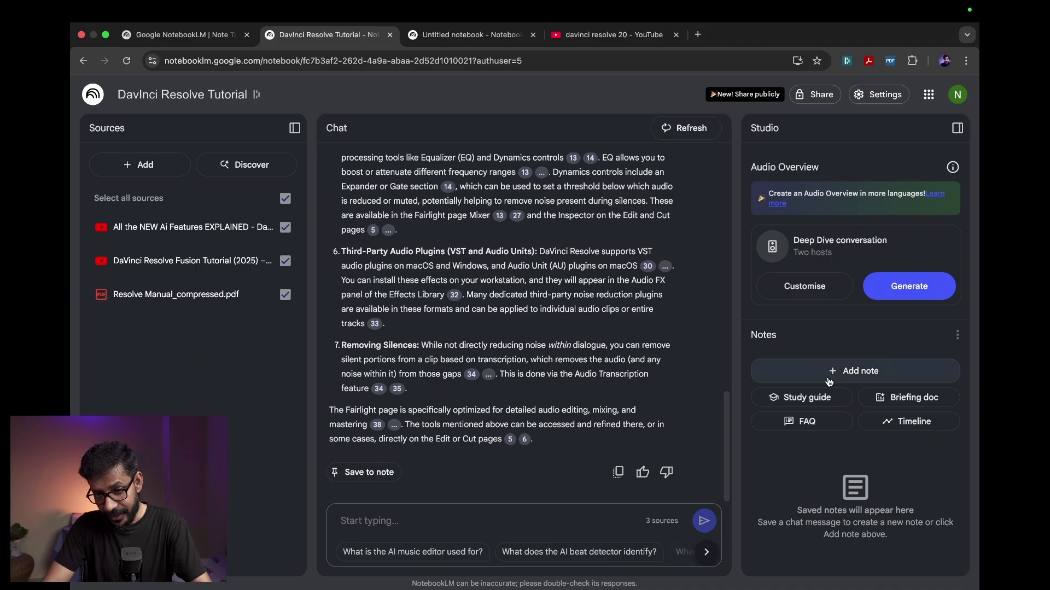
Step: Generate a briefing doc from the notebook's sources, read through the resulting note and close it
left_click(906, 401)
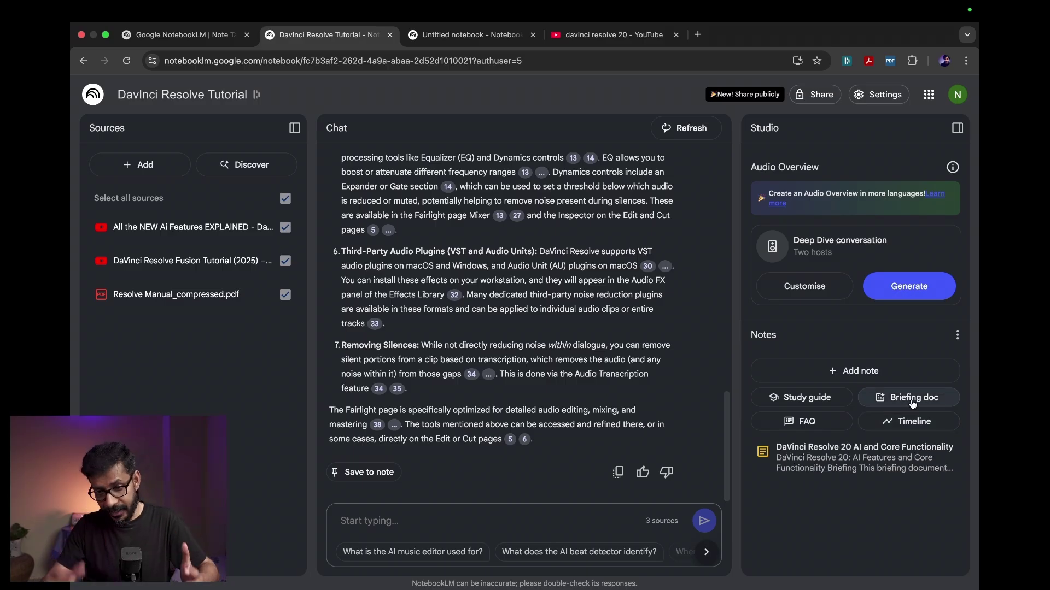
left_click(875, 451)
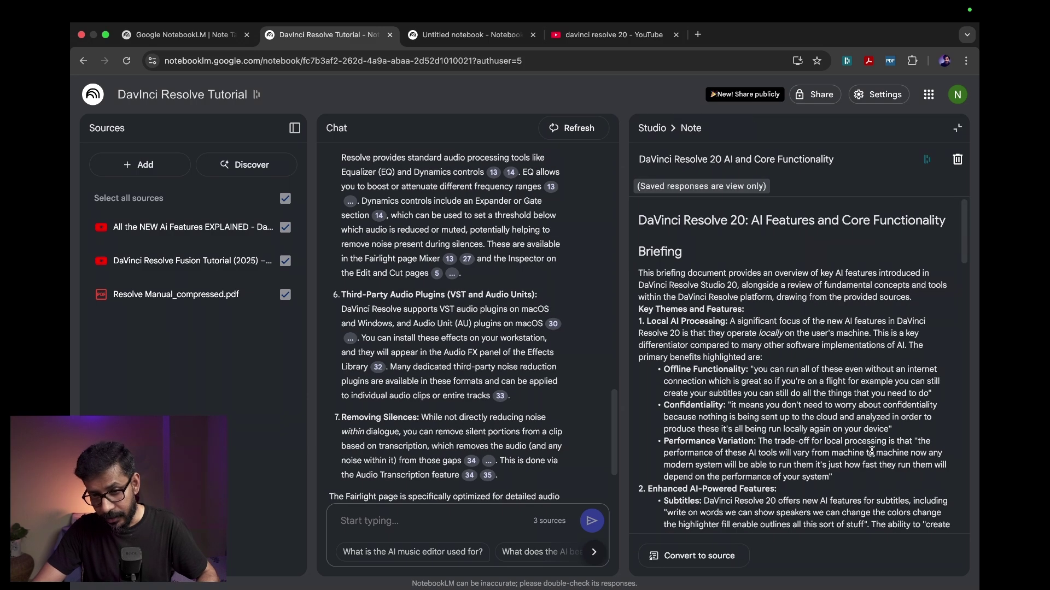
scroll(781, 349, "down", 5)
scroll(780, 349, "down", 15)
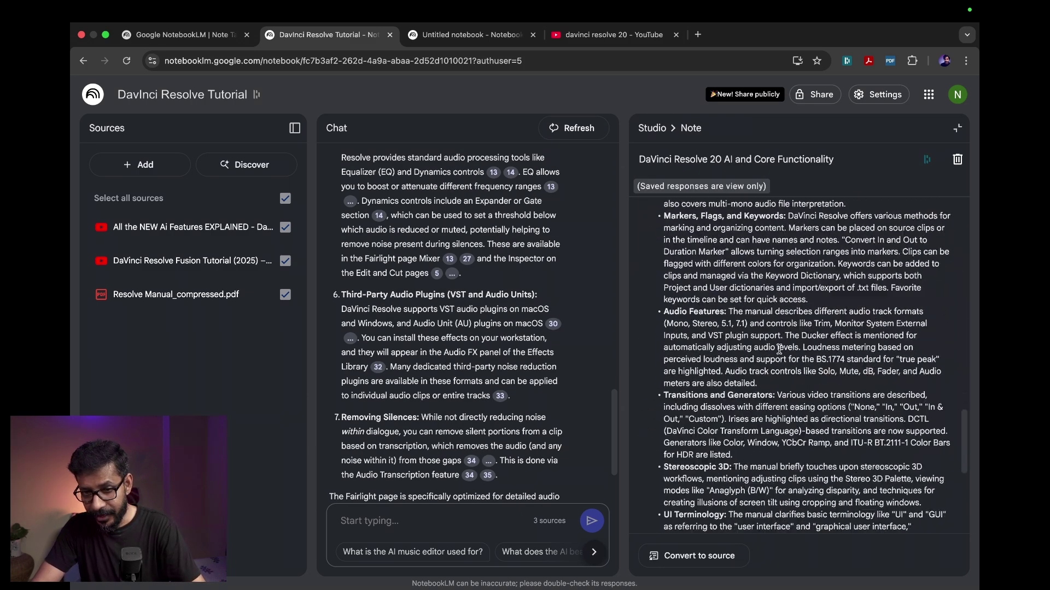
scroll(779, 349, "up", 15)
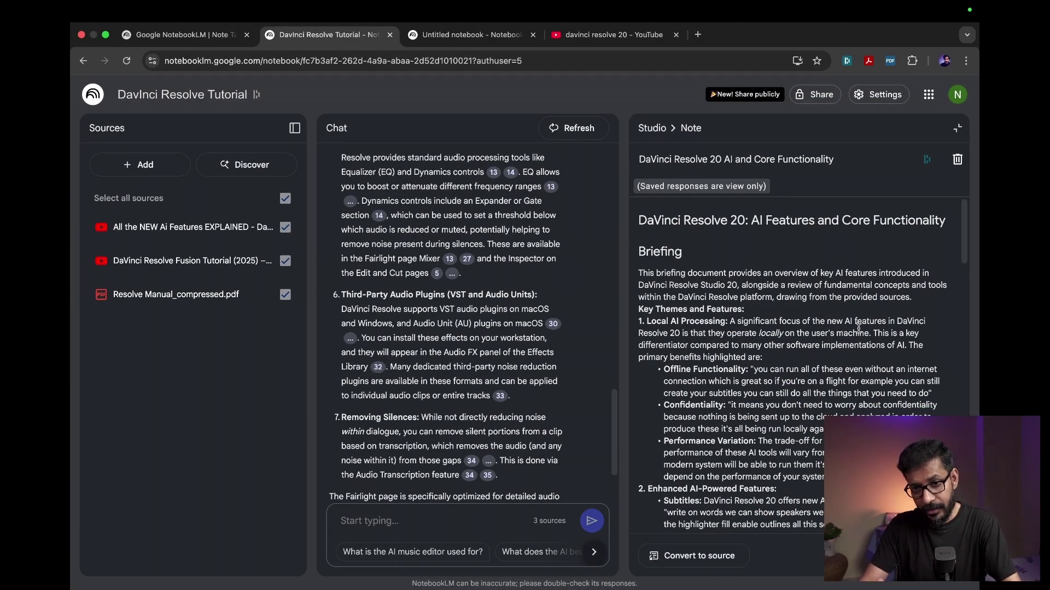
scroll(859, 328, "down", 15)
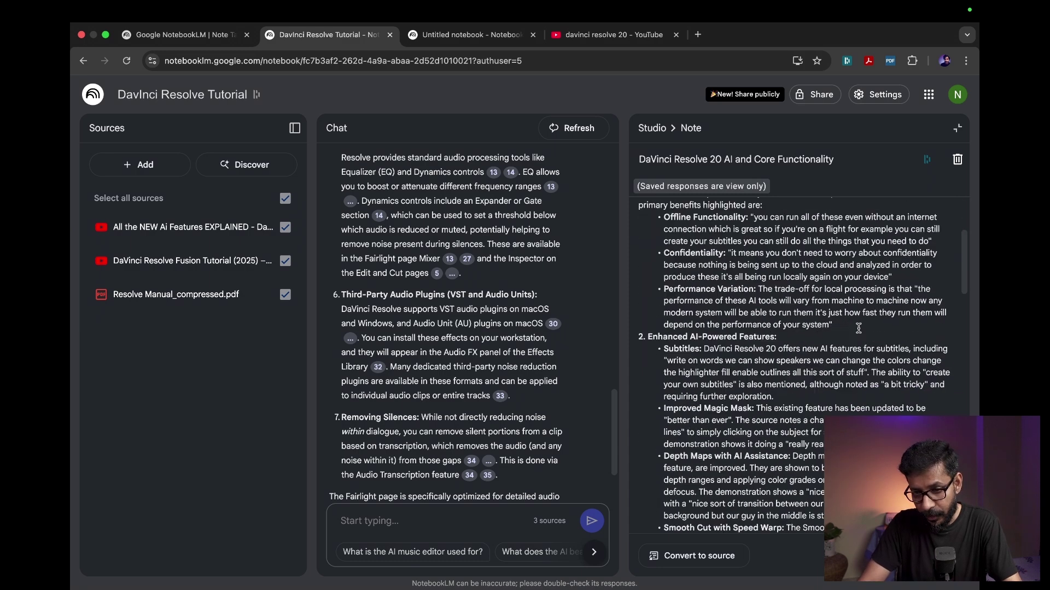
scroll(858, 328, "up", 10)
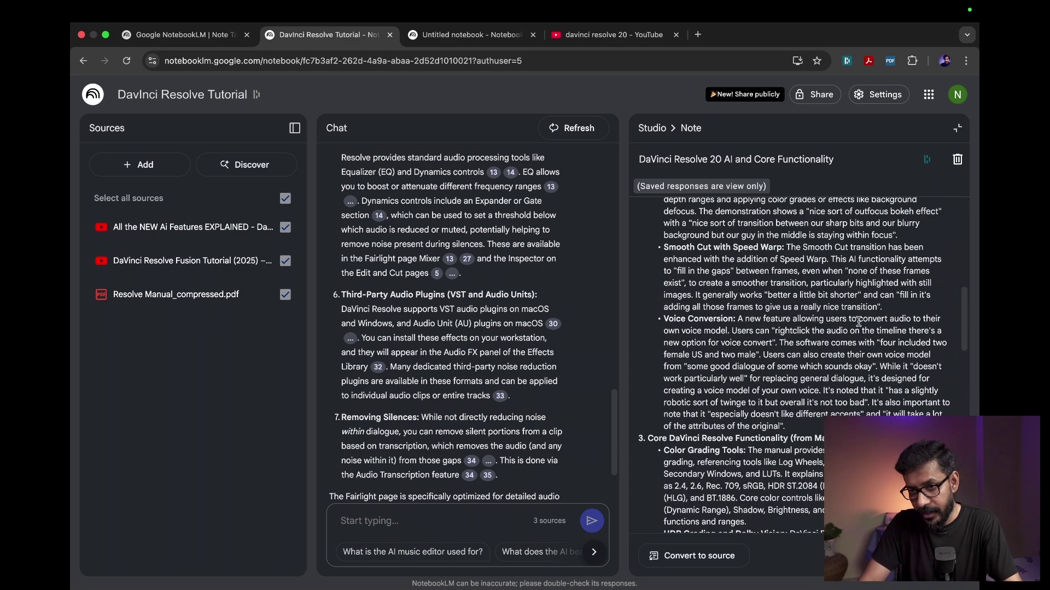
left_click(957, 128)
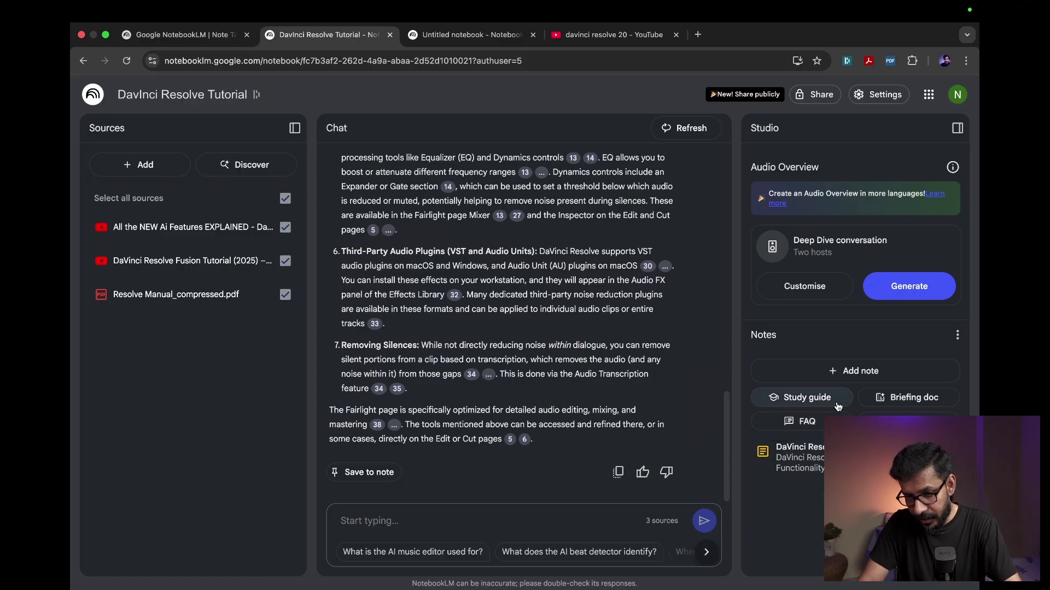
Step: Generate a study guide from the notebook's sources and open the resulting note with its quiz
left_click(810, 402)
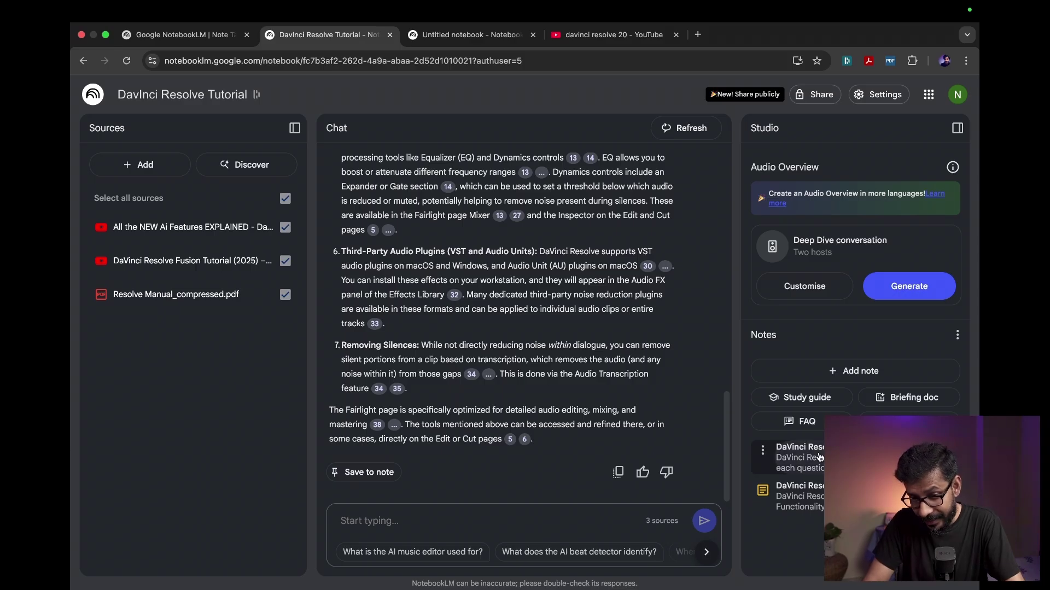
left_click(797, 457)
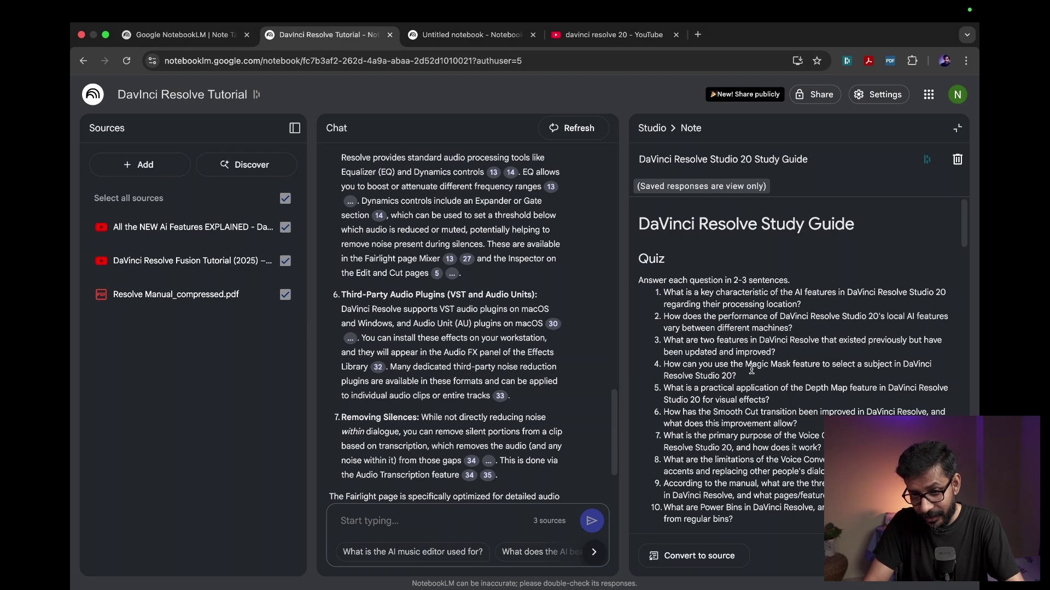
Step: Examine the study guide note's quiz questions and the matching quiz answer key
scroll(752, 371, "down", 1)
scroll(751, 371, "up", 1)
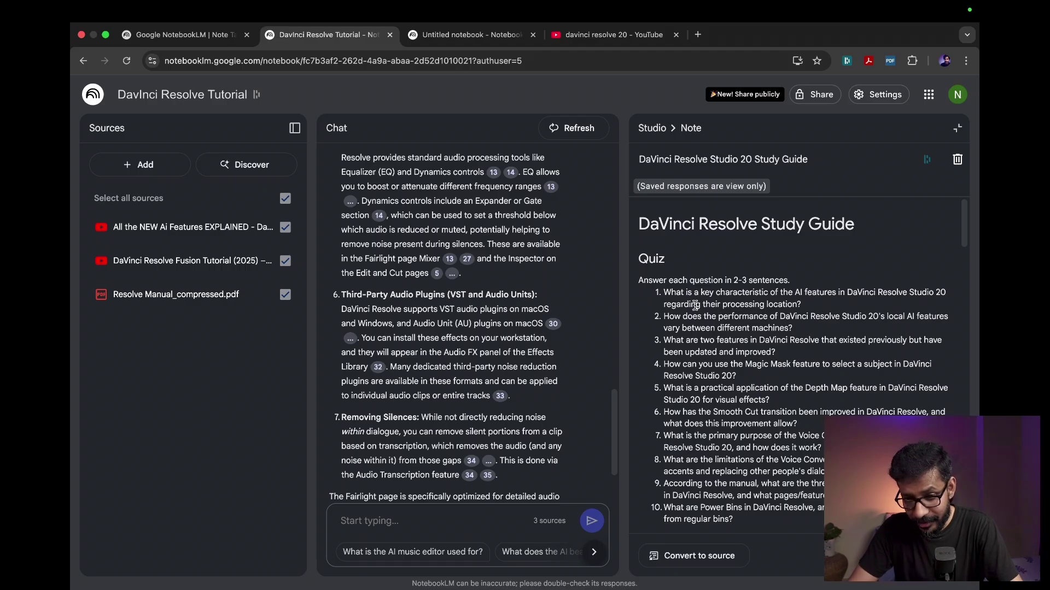
scroll(694, 305, "down", 1)
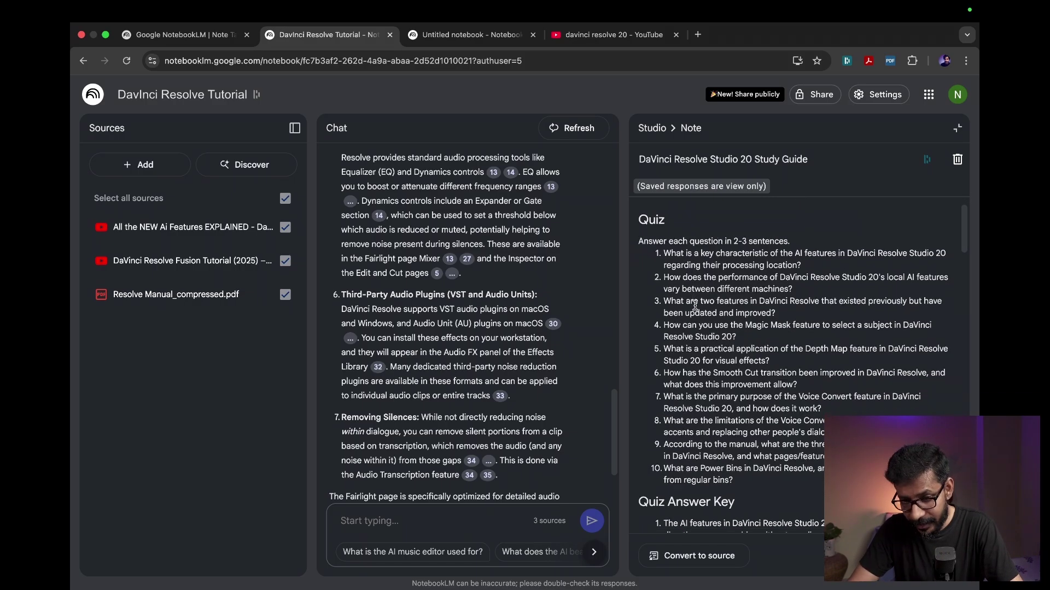
scroll(695, 305, "down", 1)
scroll(695, 305, "down", 6)
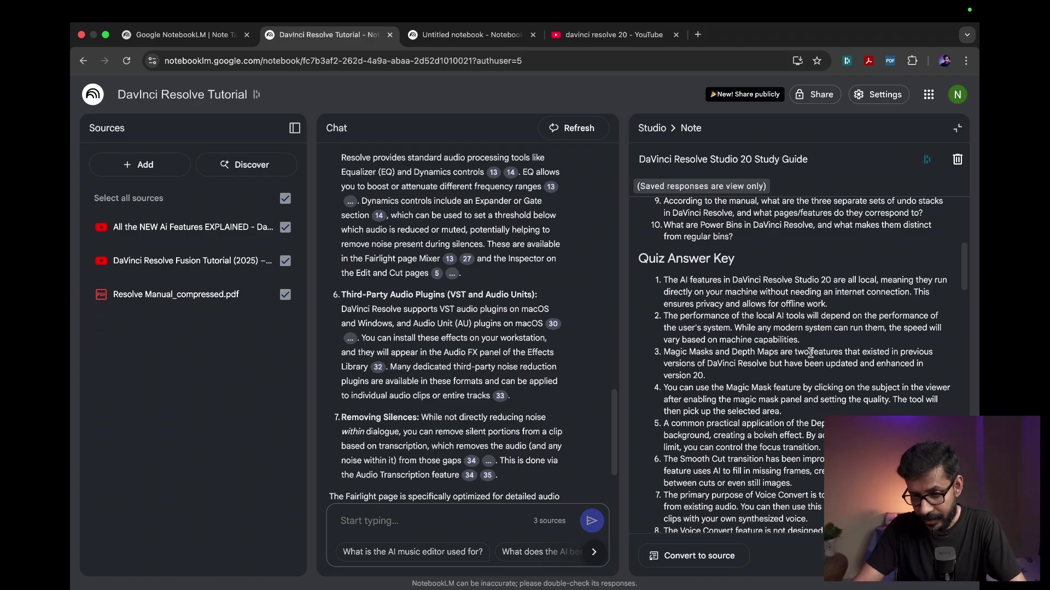
Step: Read the study guide's essay questions, highlighting the first one, review the glossary of key terms and close the note
scroll(810, 352, "down", 15)
scroll(811, 353, "up", 3)
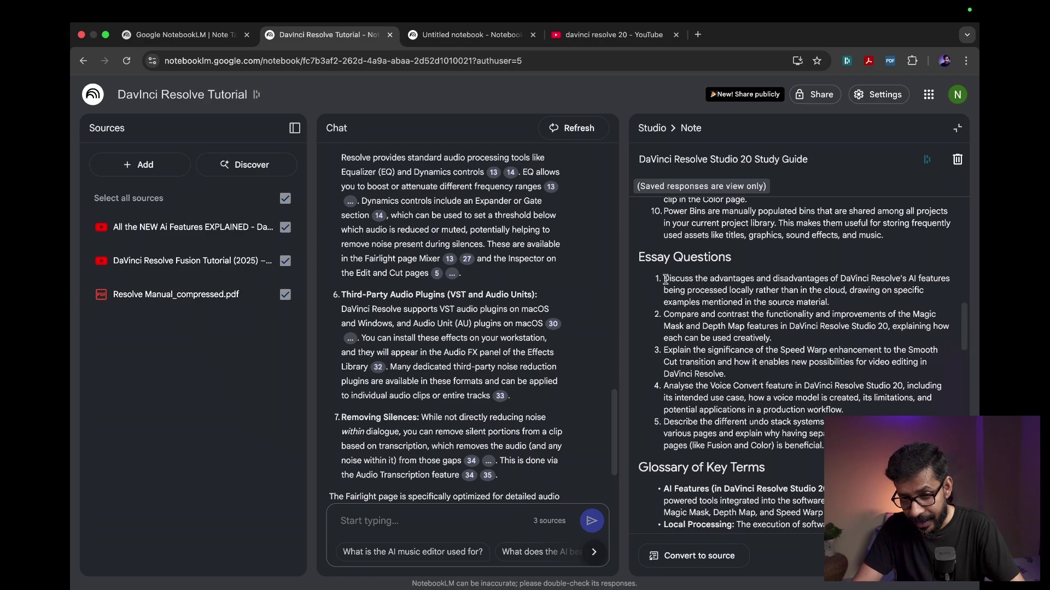
left_click_drag(665, 279, 703, 310)
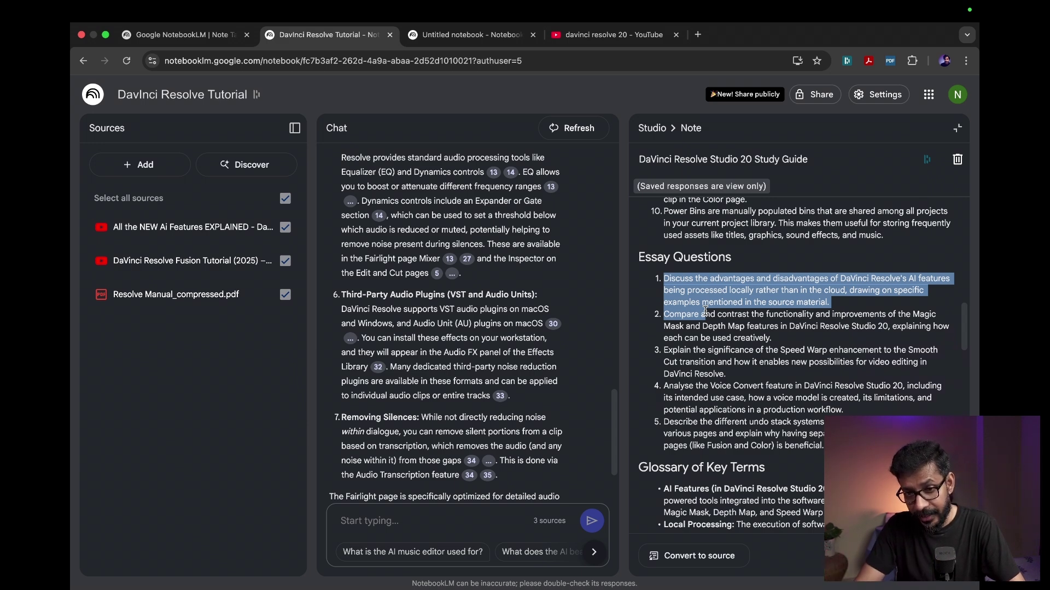
left_click(832, 322)
left_click_drag(834, 304, 667, 275)
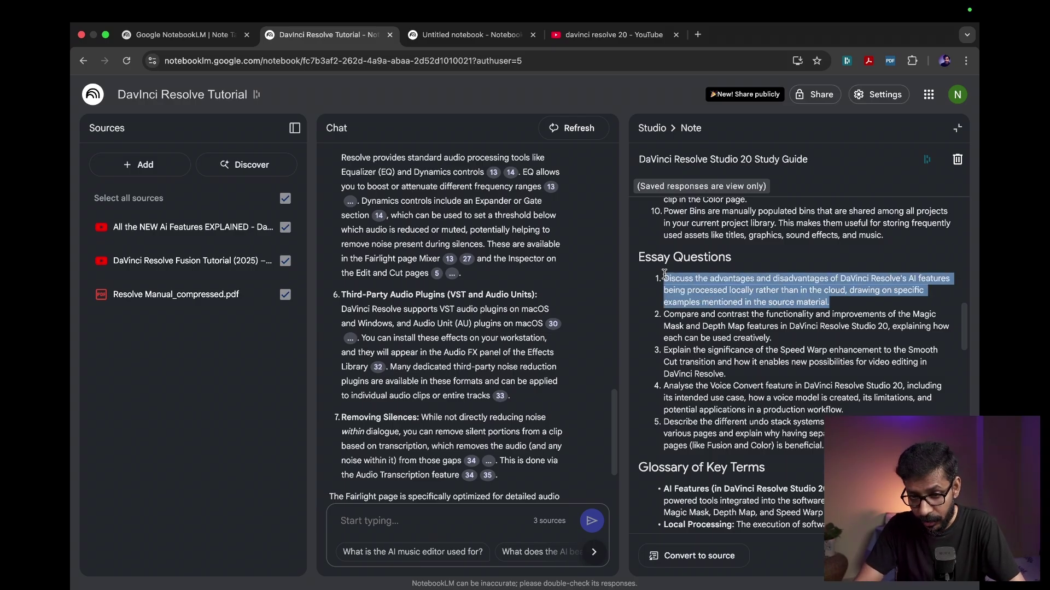
scroll(825, 405, "down", 10)
scroll(826, 404, "down", 10)
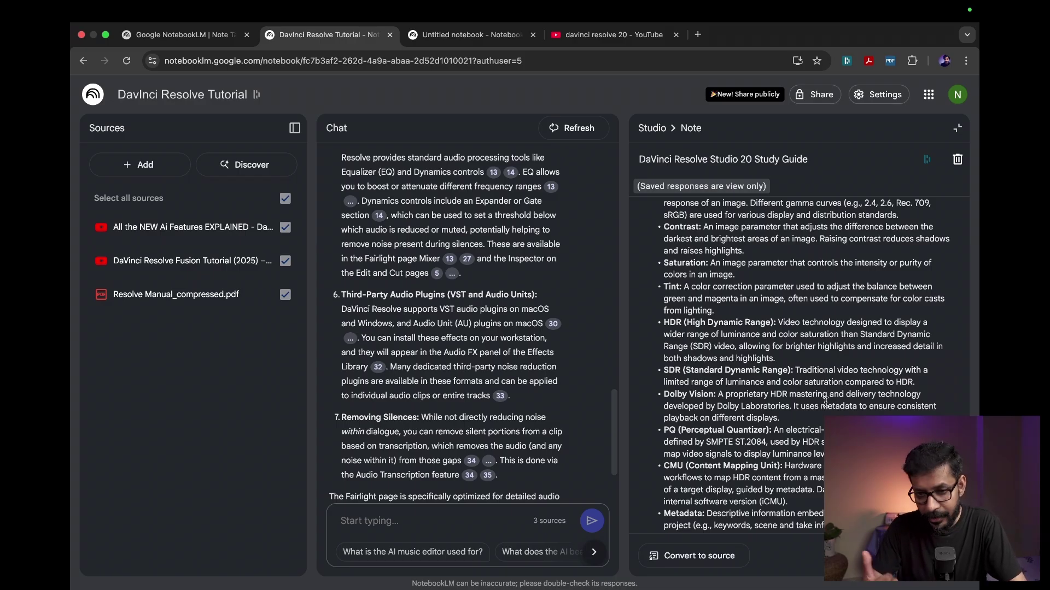
scroll(826, 402, "down", 3)
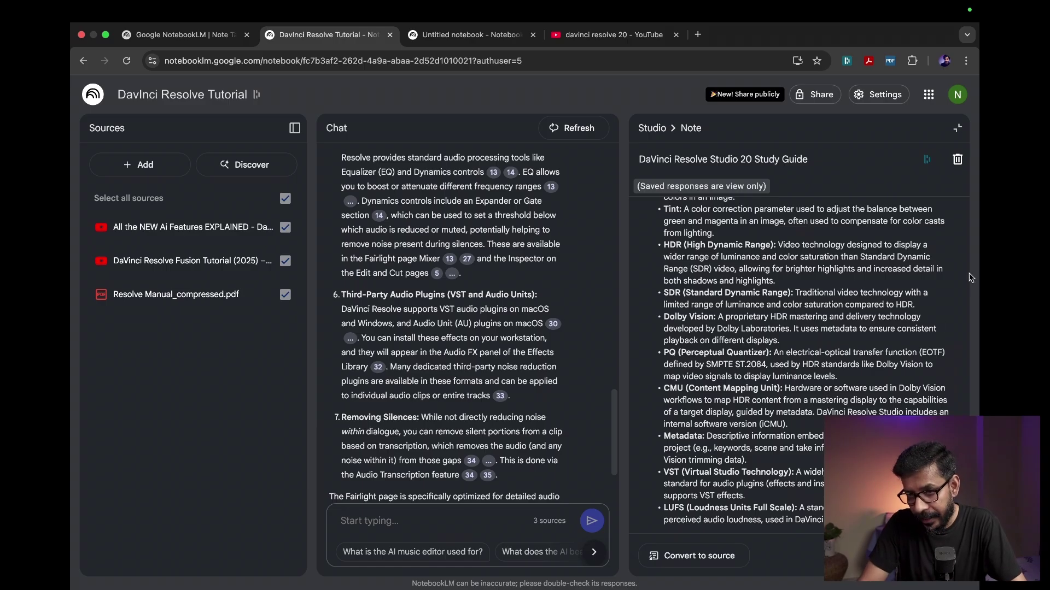
left_click(957, 128)
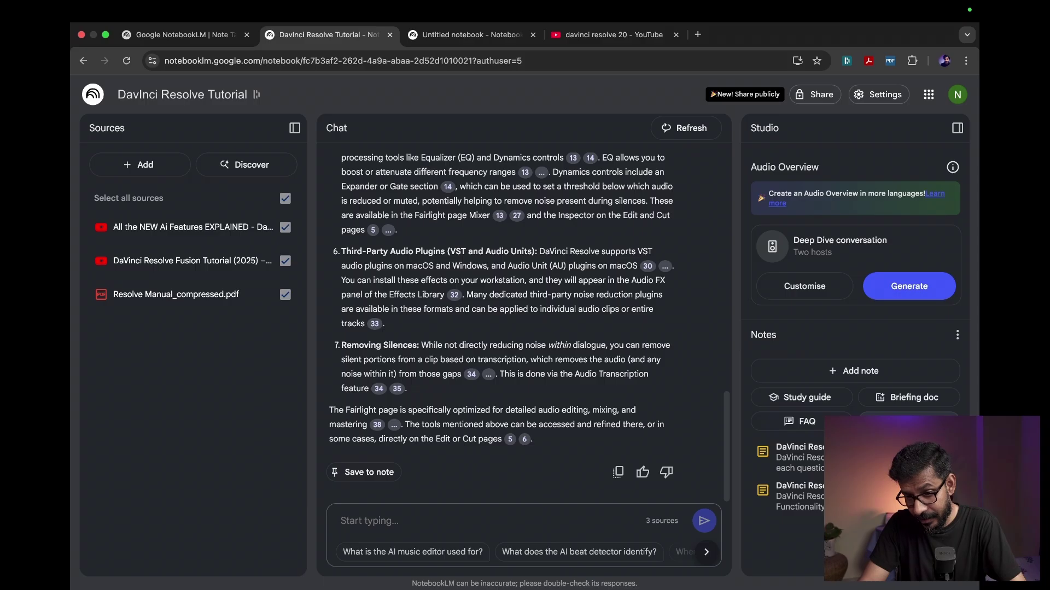
Step: Generate a timeline note from the notebook's sources, read through its events and close it
left_click(908, 420)
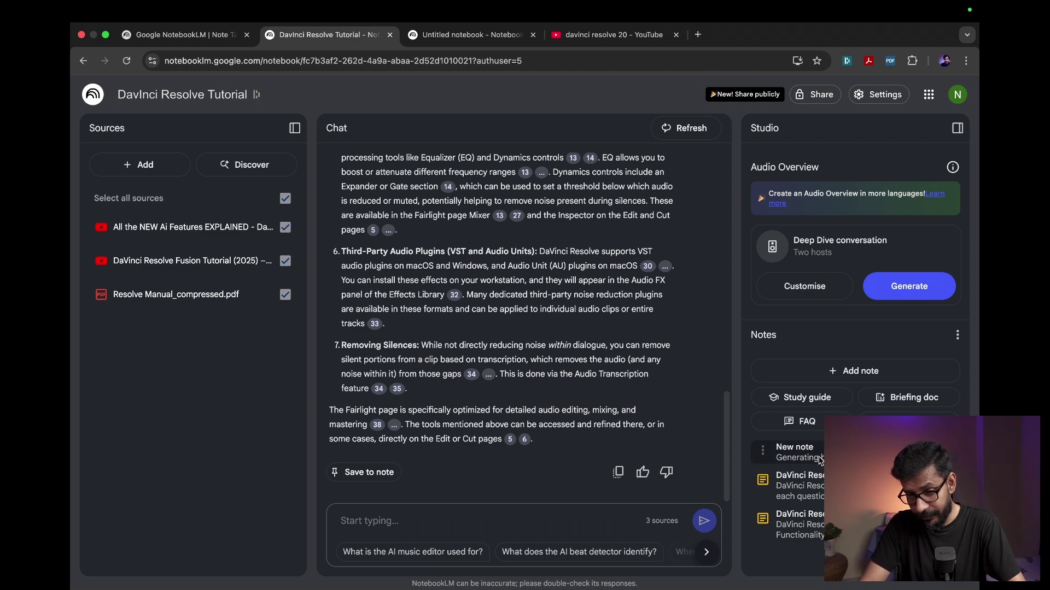
left_click(793, 452)
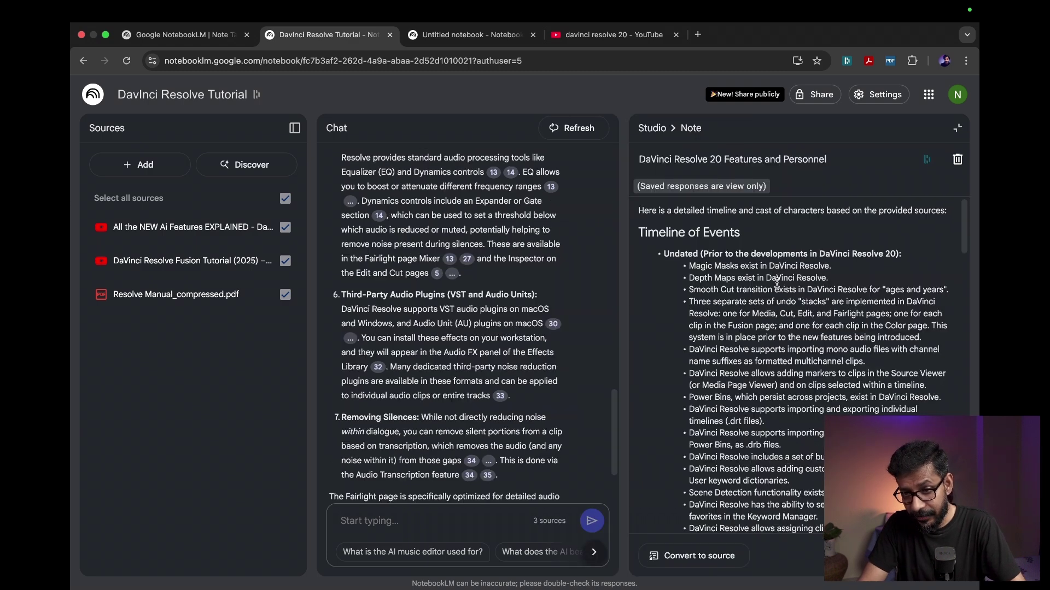
scroll(806, 340, "down", 15)
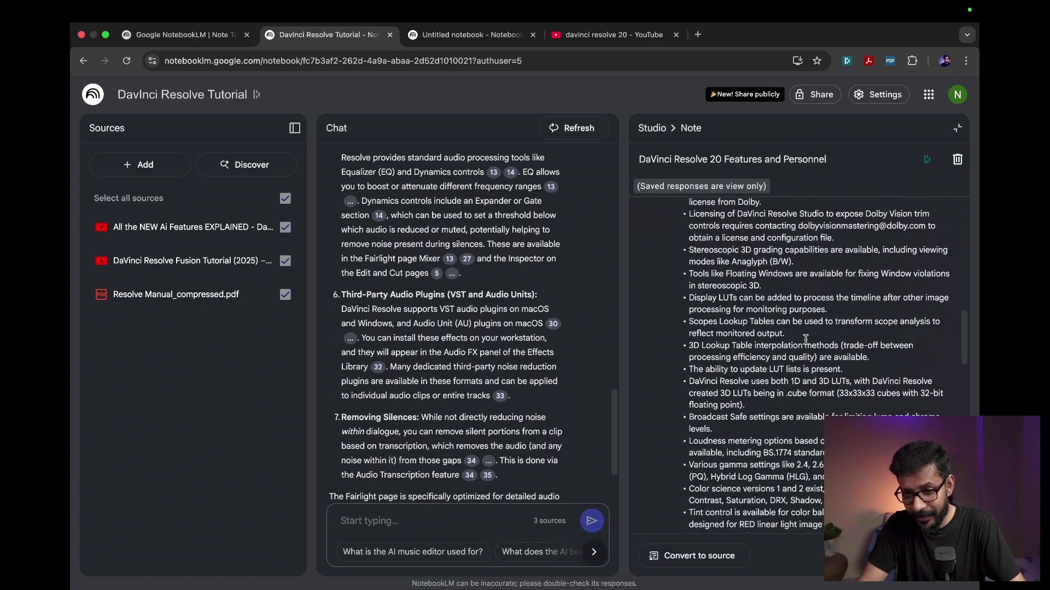
scroll(806, 340, "down", 2)
scroll(806, 340, "down", 8)
scroll(806, 340, "down", 8)
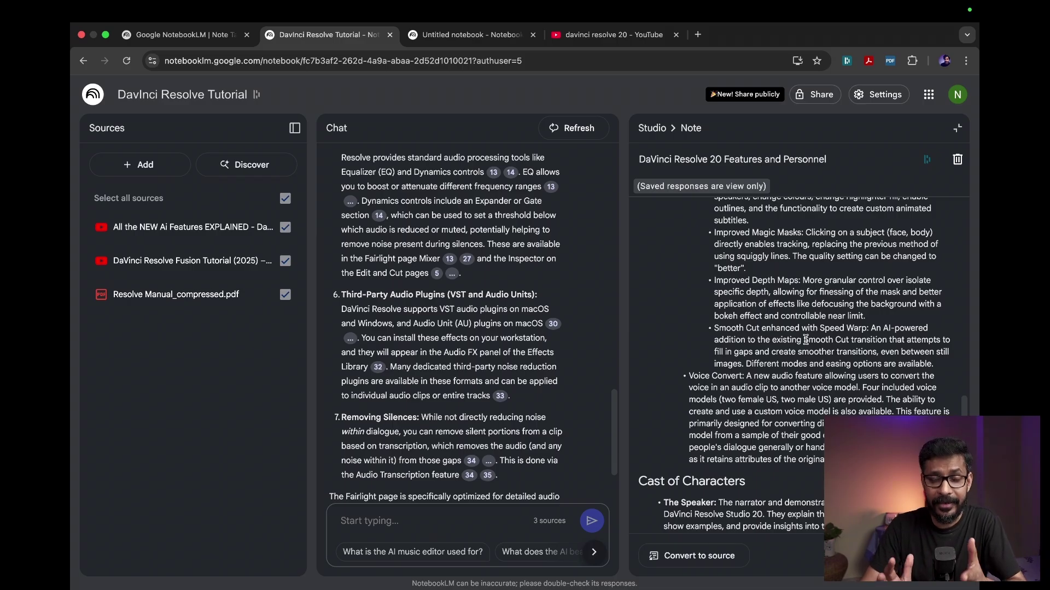
scroll(806, 339, "up", 10)
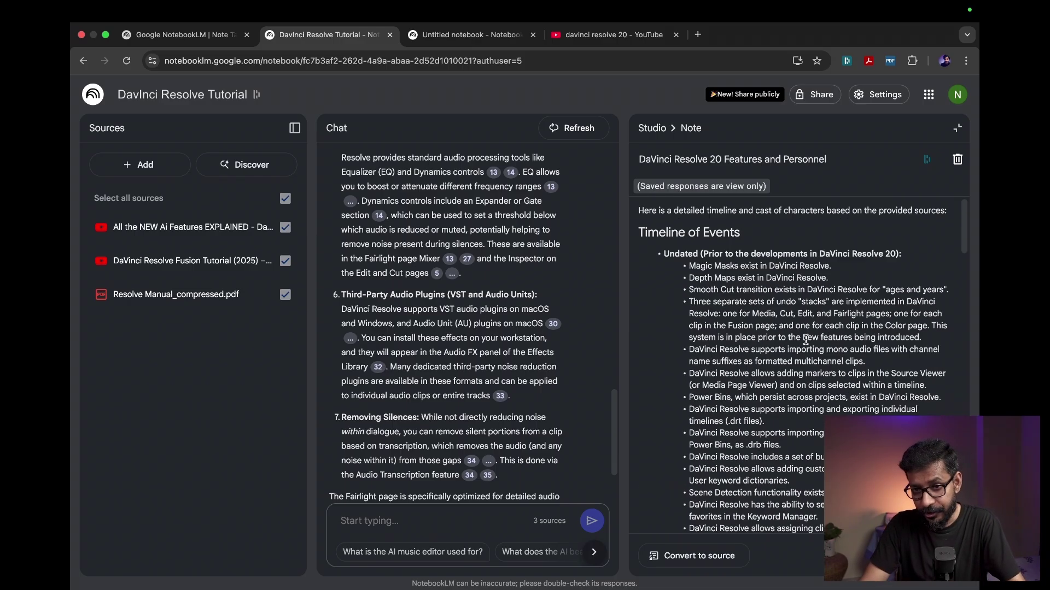
left_click(956, 130)
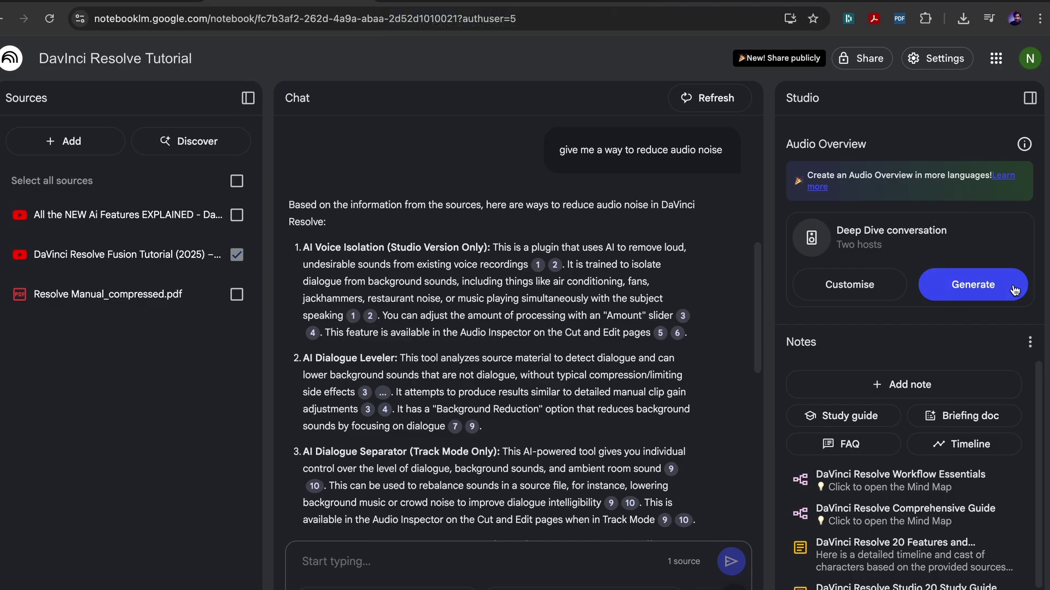
Step: Generate a two-host Deep Dive audio overview, play part of it and pause playback
left_click(968, 288)
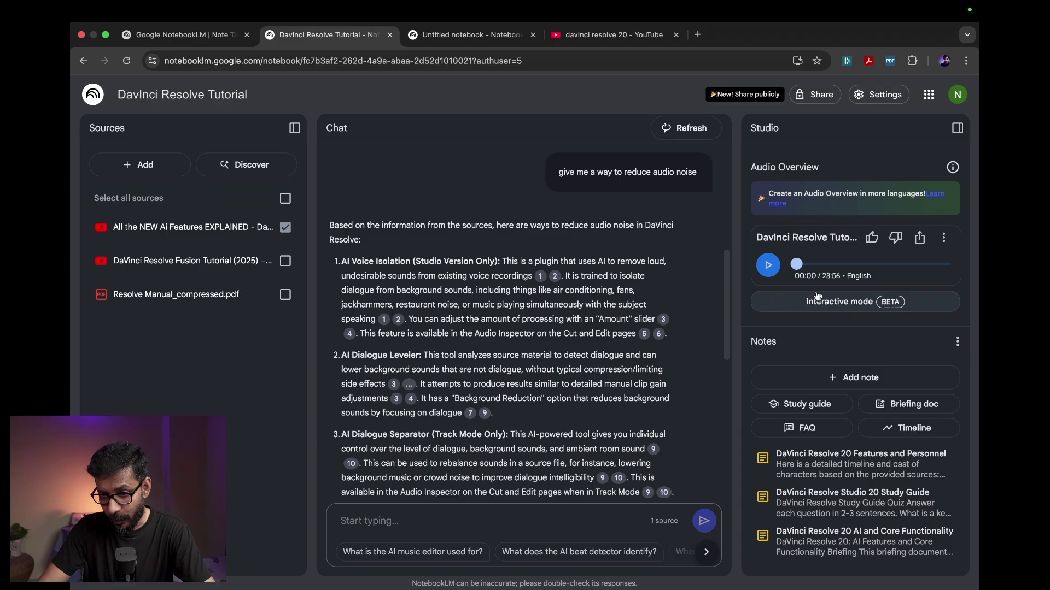
left_click(770, 265)
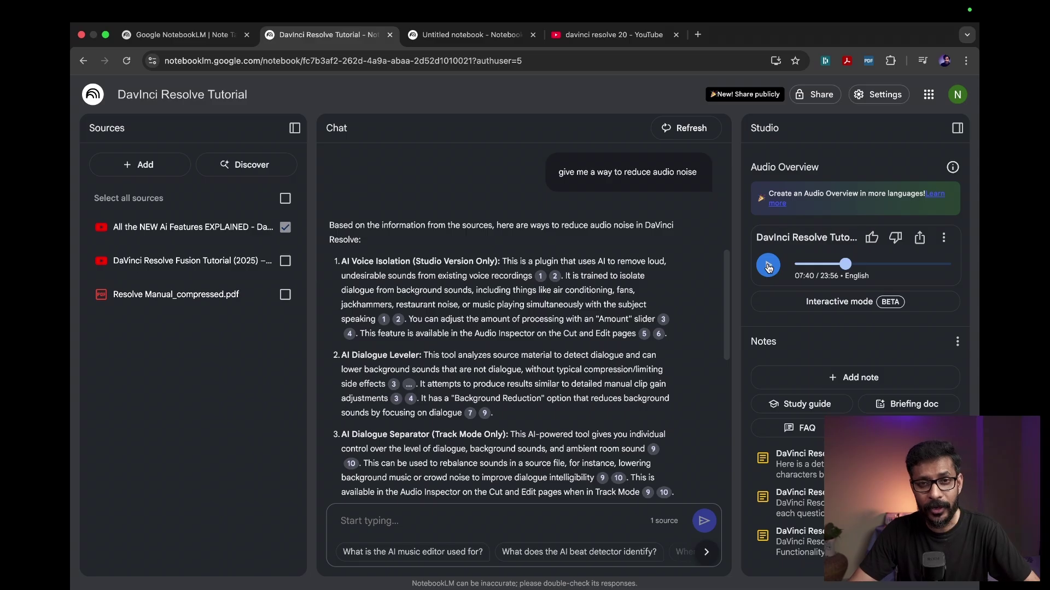
left_click(768, 266)
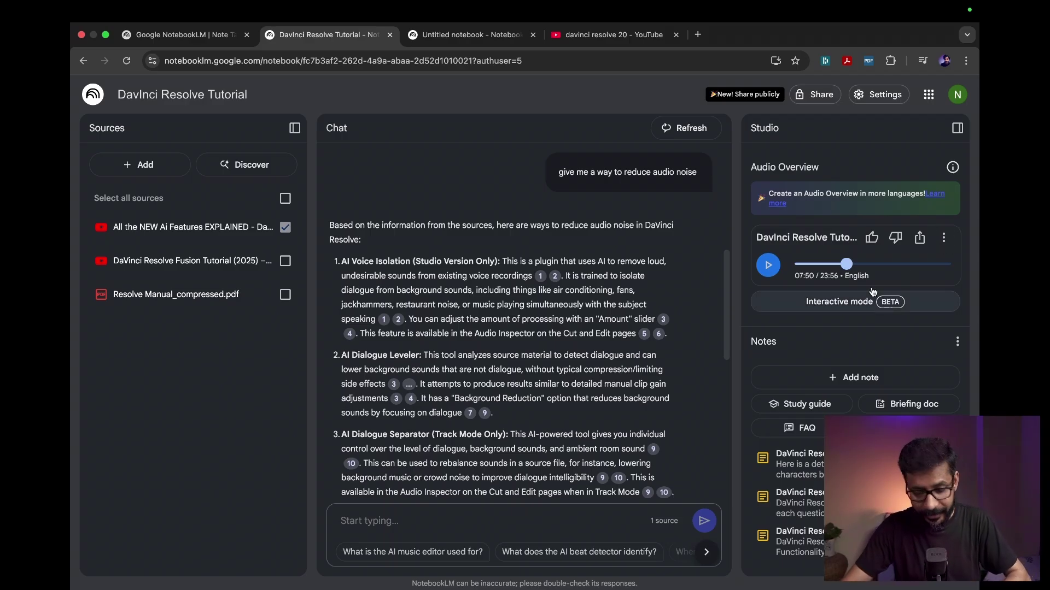
Step: Download the audio overview and save it to the Desktop as "DavInci Resolve Tutorial"
left_click(944, 237)
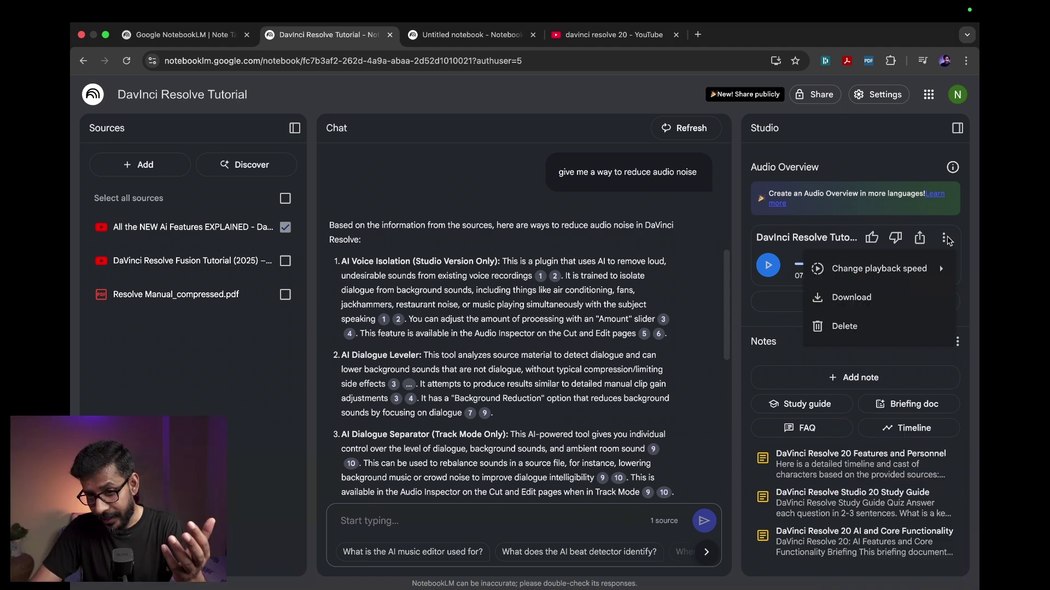
left_click(845, 298)
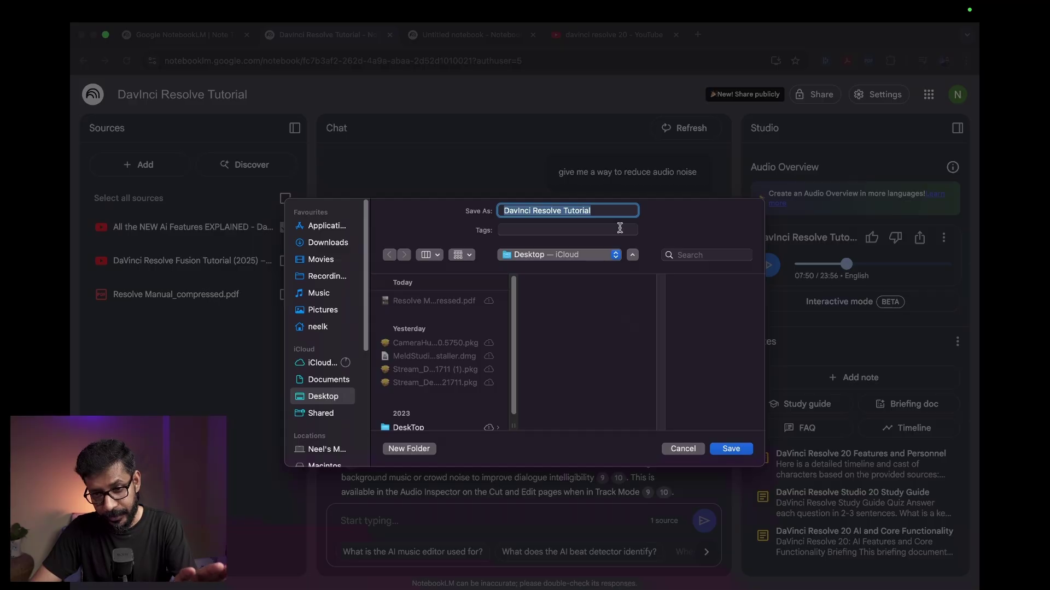
left_click(736, 457)
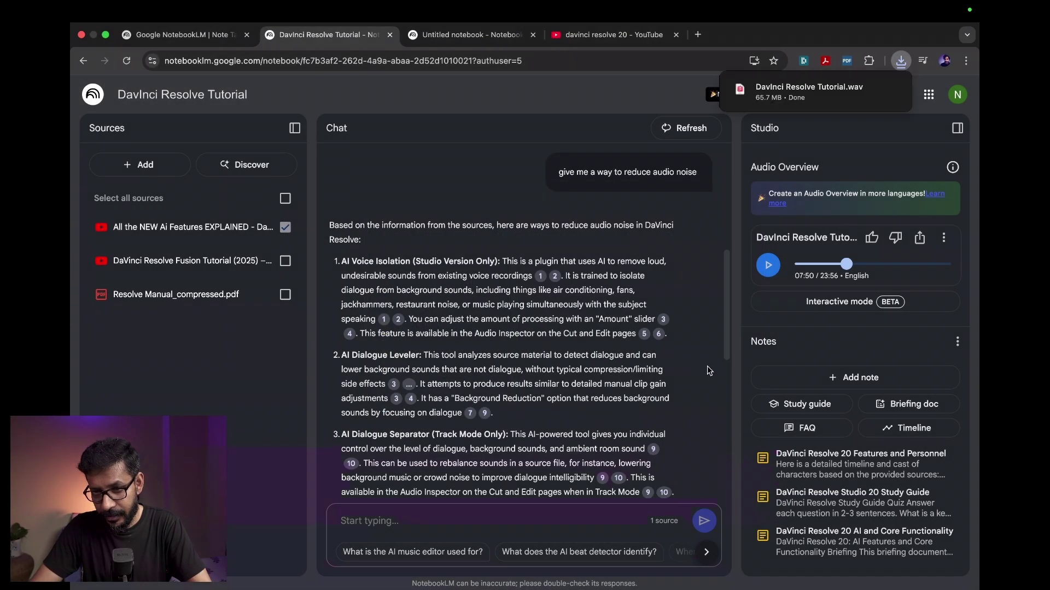
Step: Join the audio overview's interactive mode, allowing microphone use while visiting the site, and pause and close the conversation
left_click(851, 304)
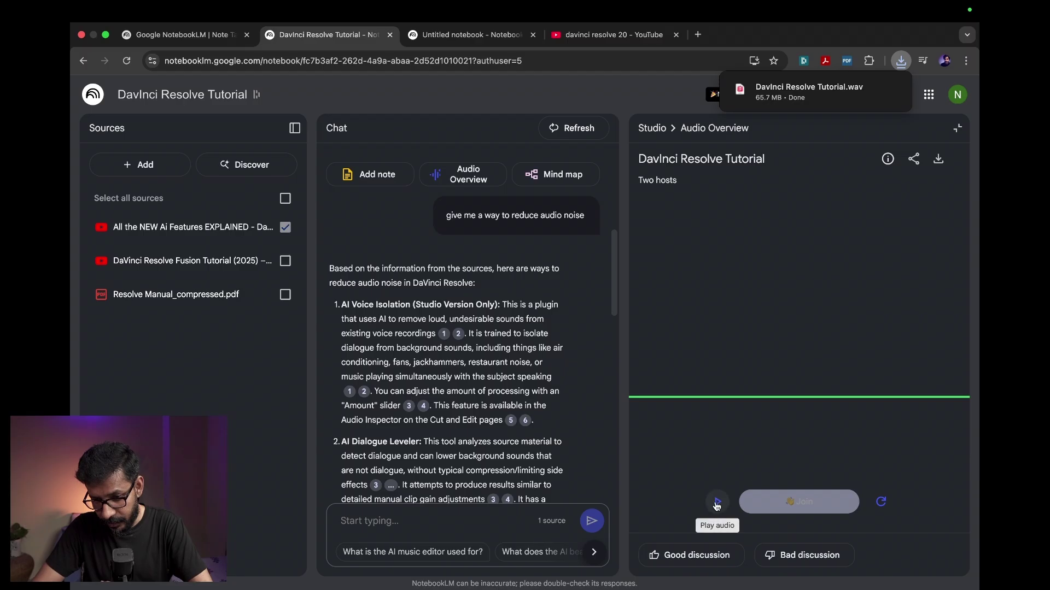
left_click(719, 504)
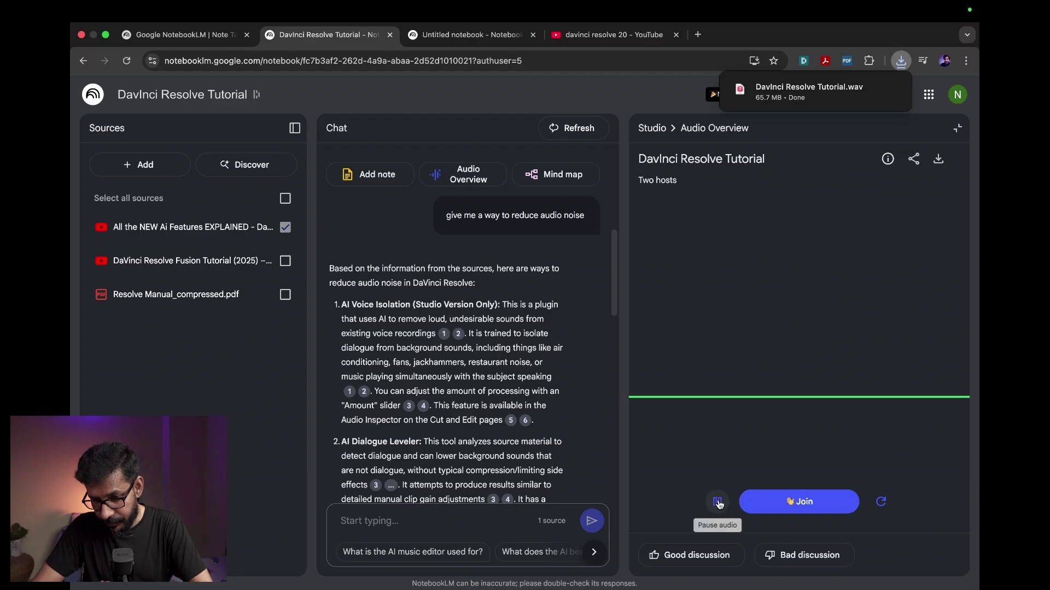
left_click(795, 502)
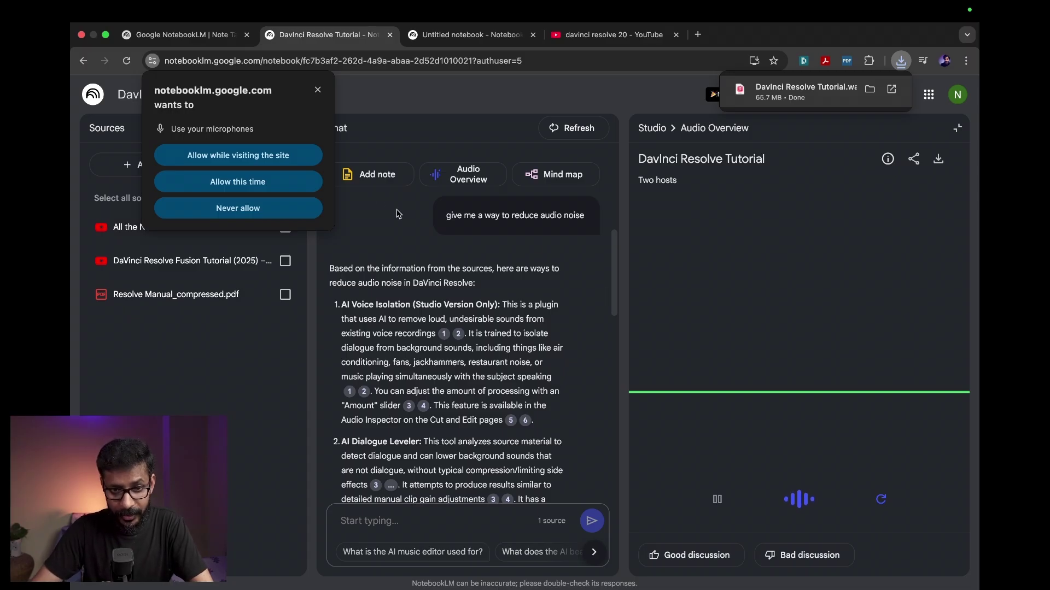
left_click(259, 158)
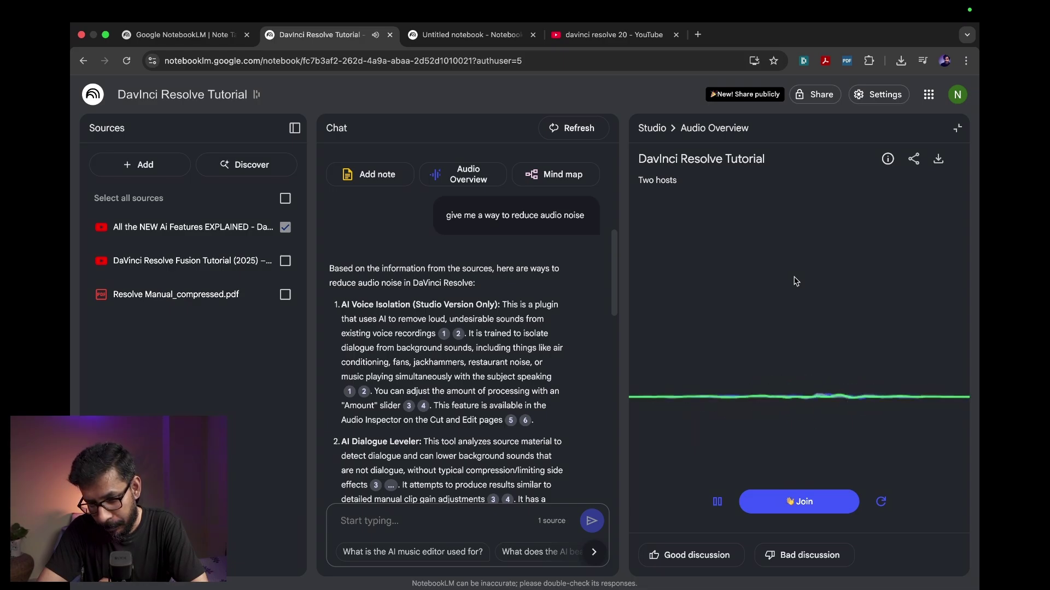
left_click(716, 503)
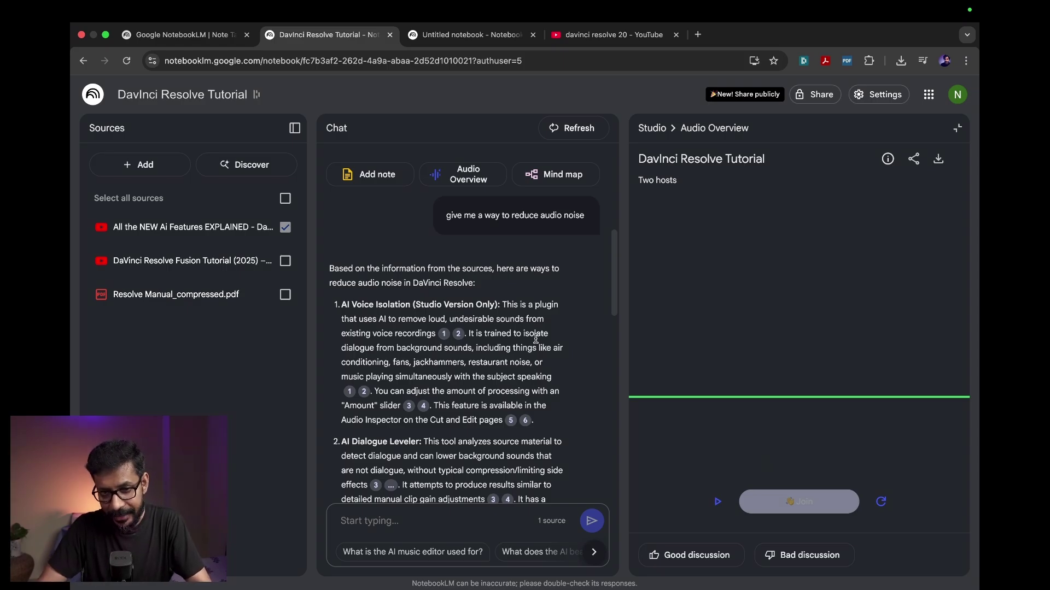
left_click(957, 128)
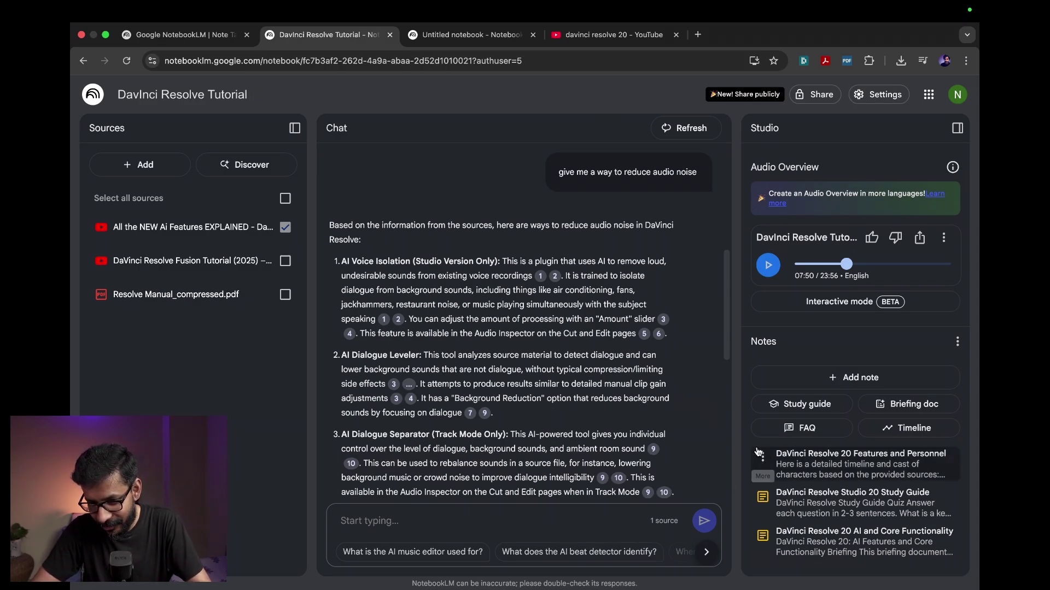
Step: Limit the notebook's selected sources to Resolve Manual_compressed.pdf only
scroll(650, 411, "up", 5)
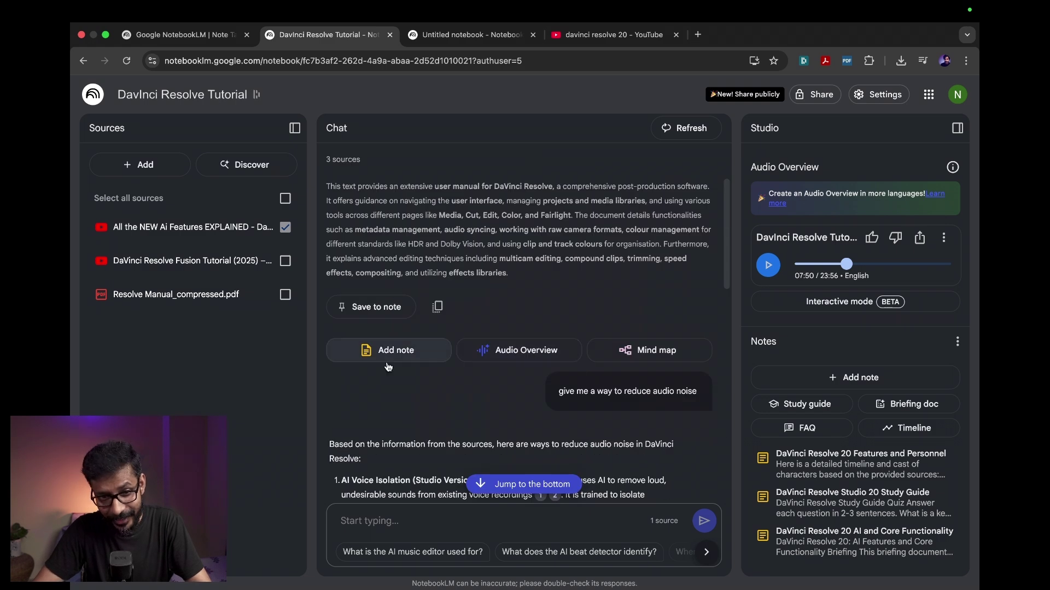
left_click(285, 264)
left_click(285, 295)
left_click(285, 261)
left_click(285, 226)
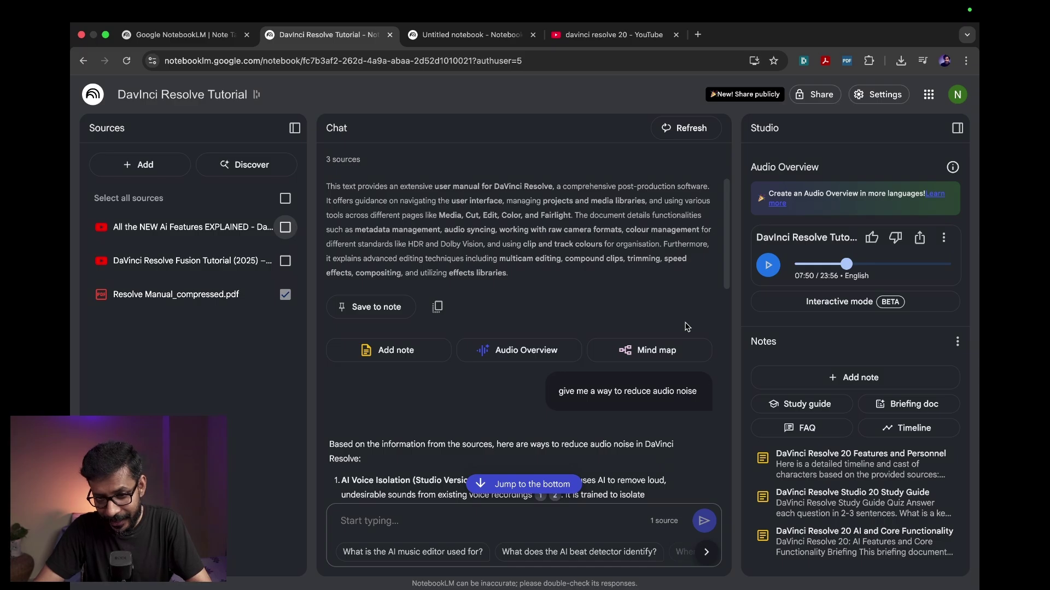
Step: Generate a mind map from the selected manual PDF and open it
scroll(629, 356, "up", 2)
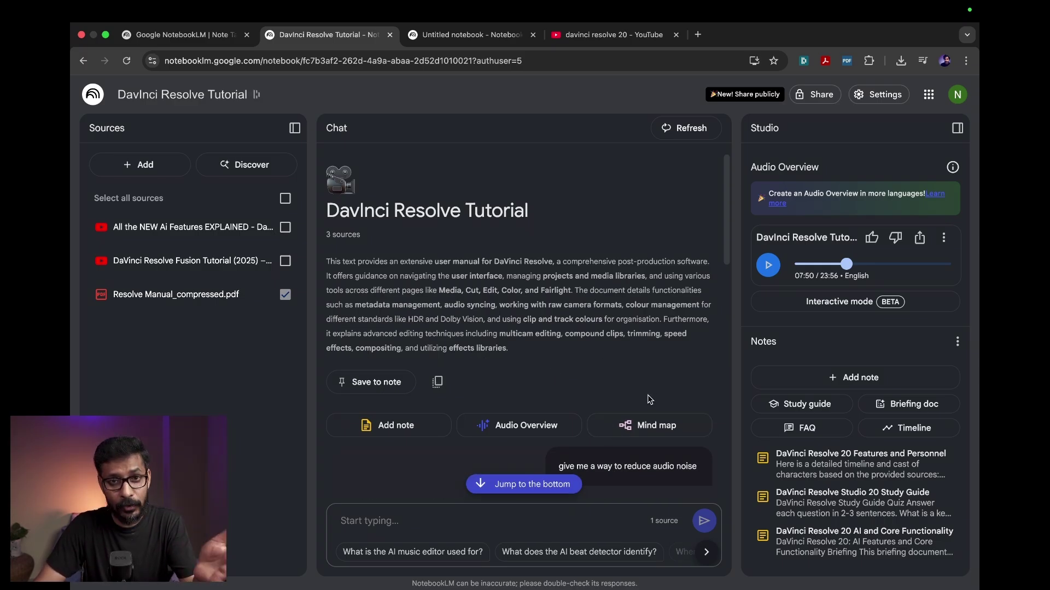
left_click(649, 429)
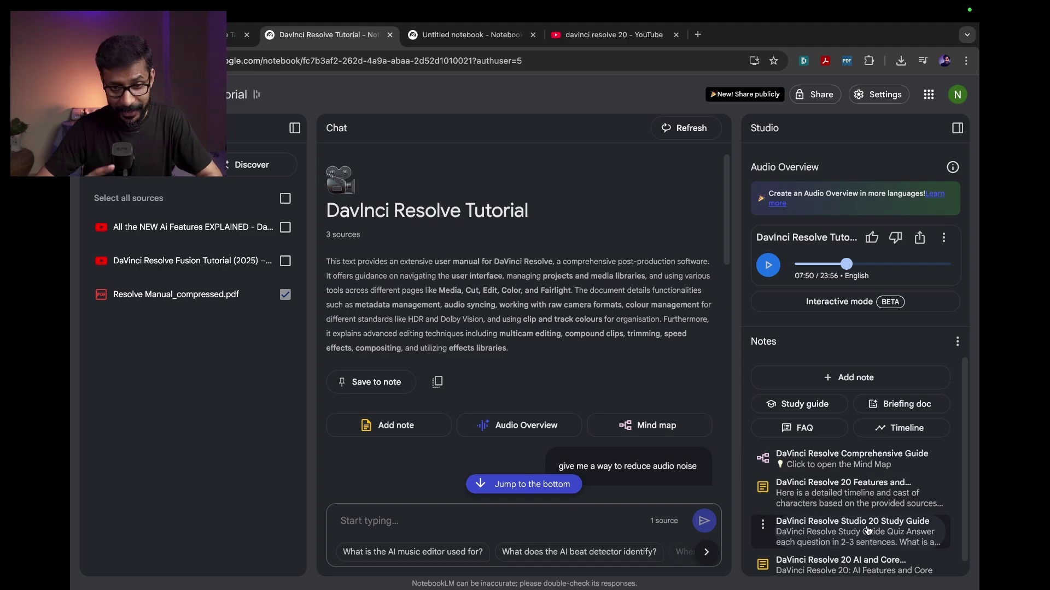
left_click(851, 457)
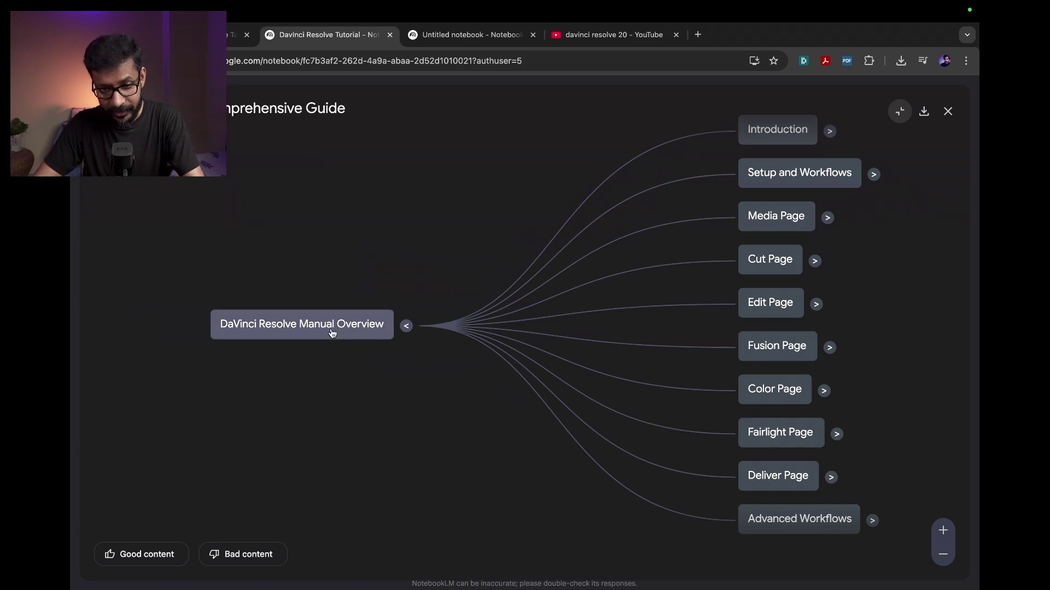
Step: Expand the mind map through Introduction, Project Management & Settings and Preferences, collapse its branches and start downloading the map
left_click(829, 131)
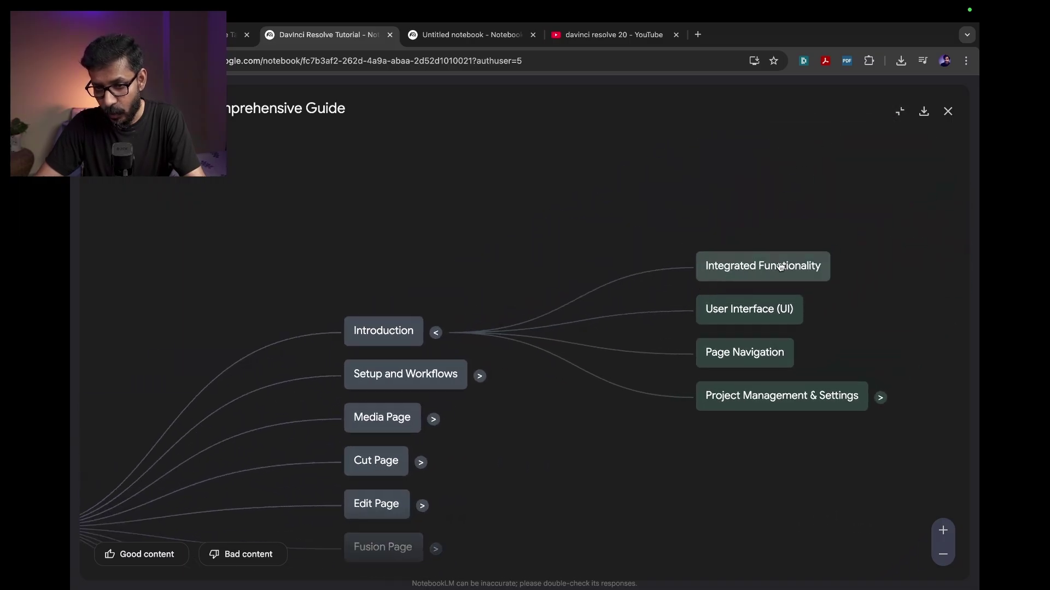
left_click(880, 399)
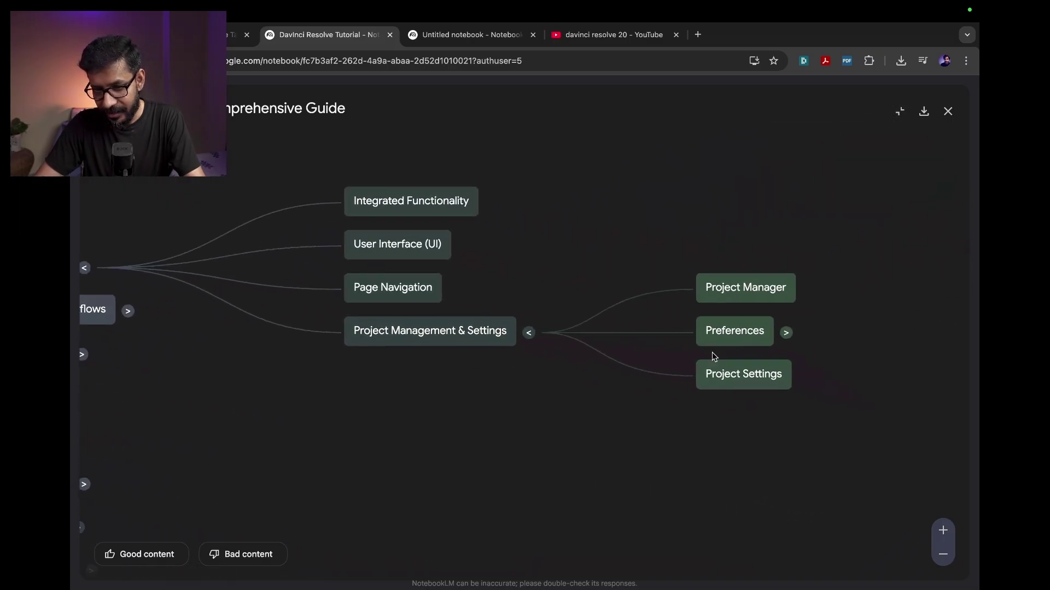
left_click(788, 334)
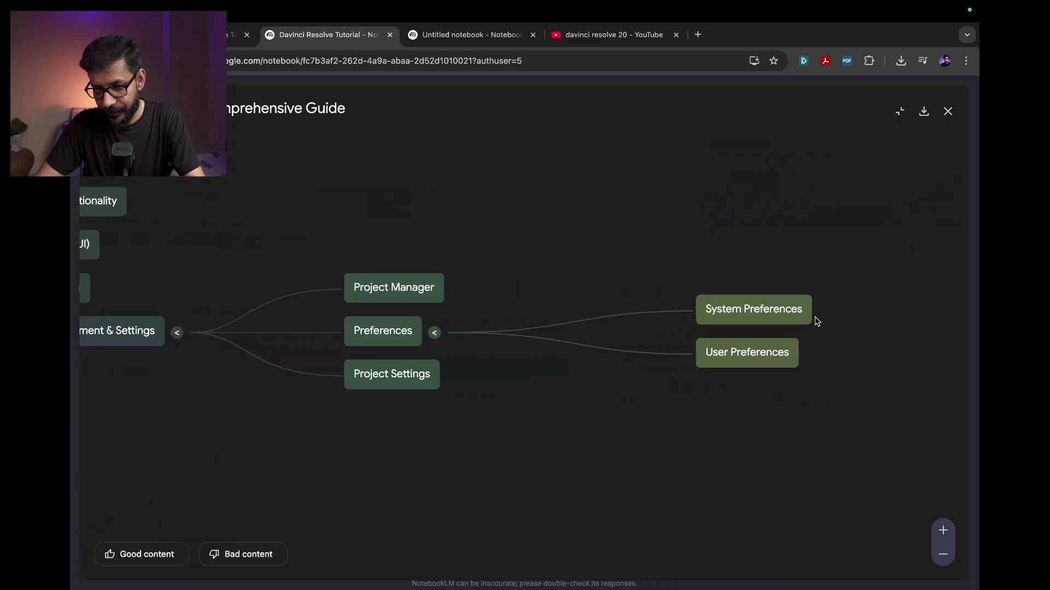
left_click(924, 116)
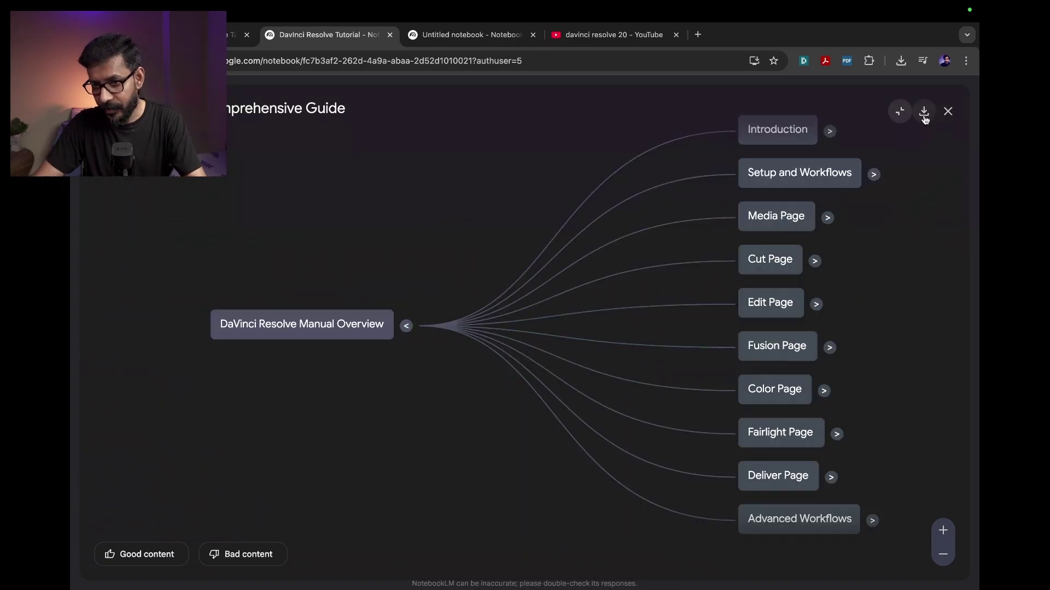